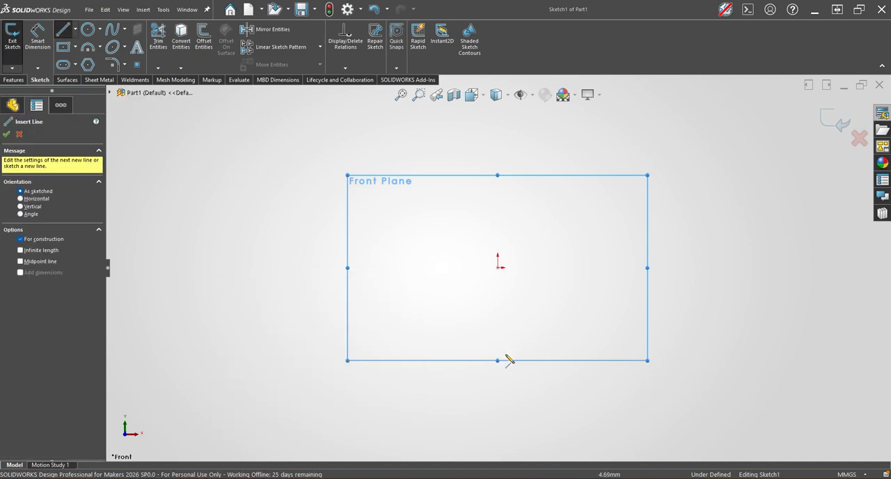
Sketch a vertical construction line about 141 mm long through the origin on the Front Plane.
{"action": "left_click", "coordinate": [499, 379]}
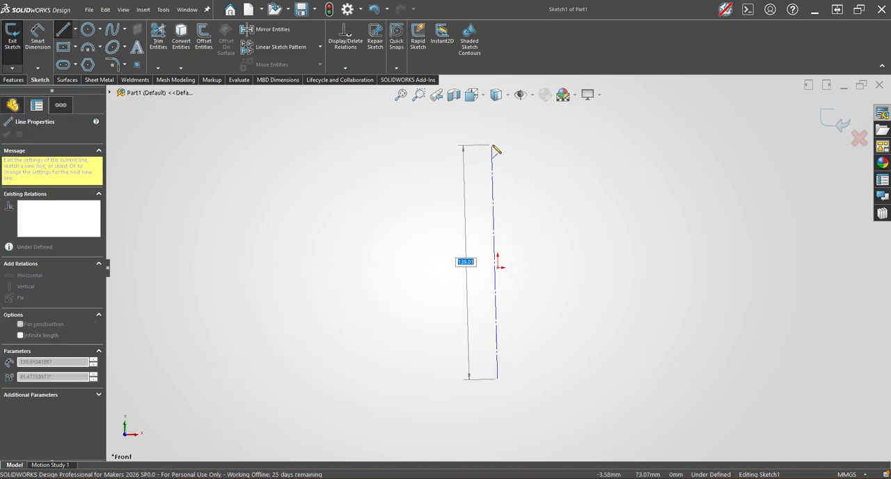
{"action": "left_click", "coordinate": [498, 141]}
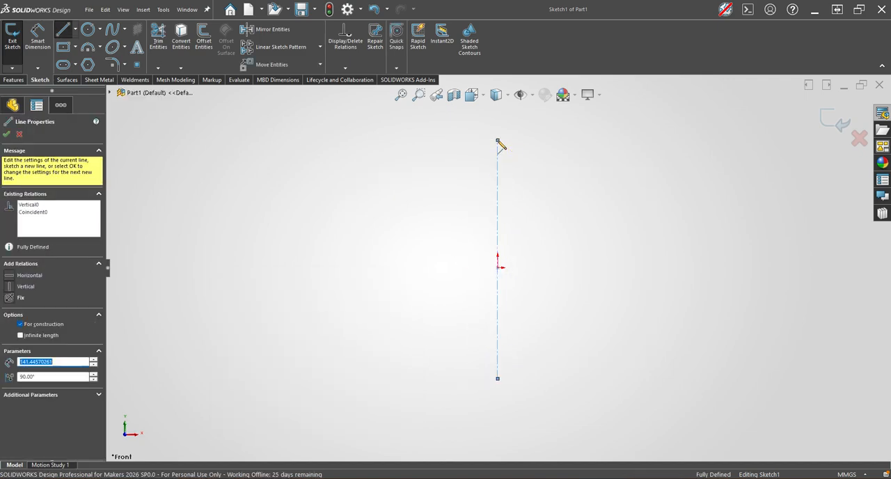
{"action": "key", "text": "Escape"}
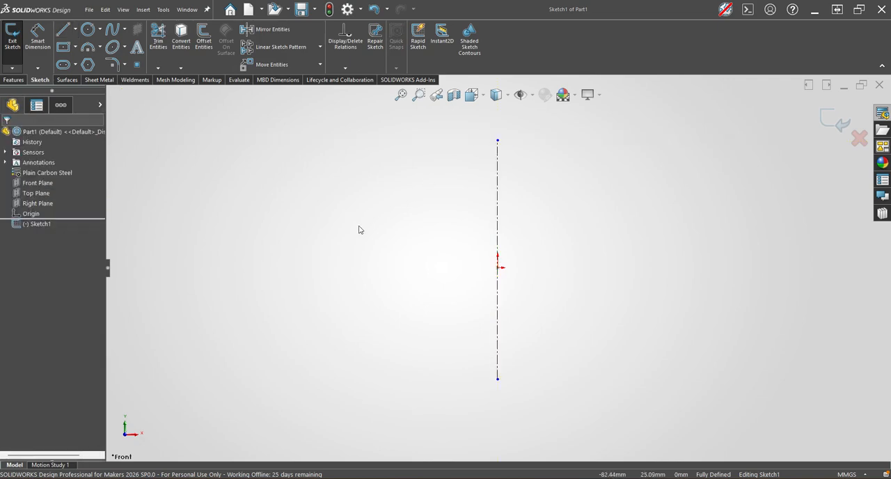
Sketch a horizontal construction line about 157 mm long, crossing the vertical line above the origin.
{"action": "key", "text": "Return"}
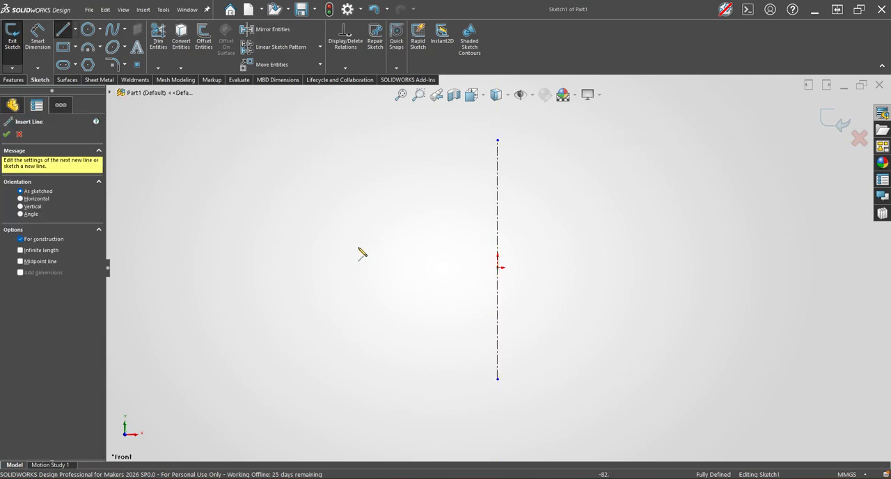
{"action": "left_click", "coordinate": [355, 238]}
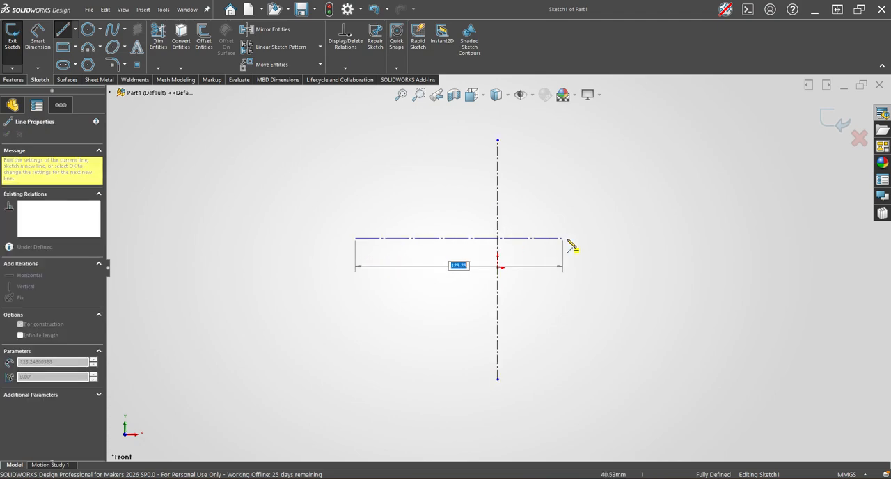
{"action": "left_click", "coordinate": [620, 238]}
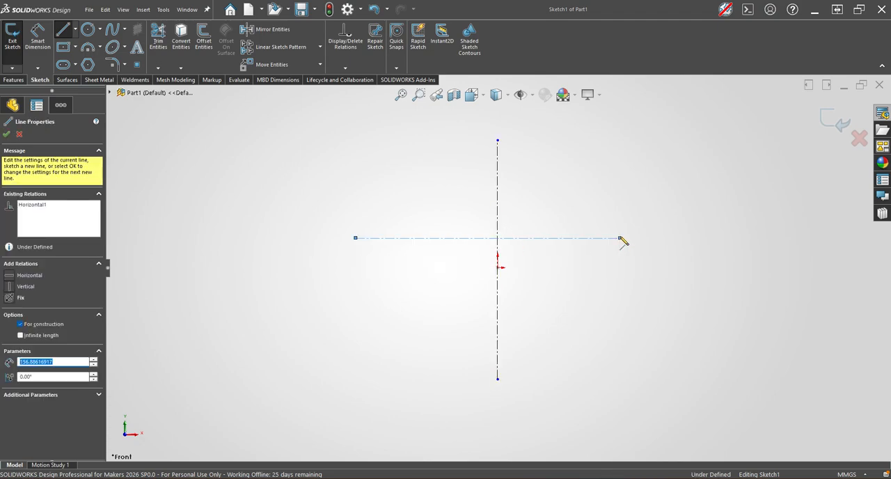
{"action": "key", "text": "Escape"}
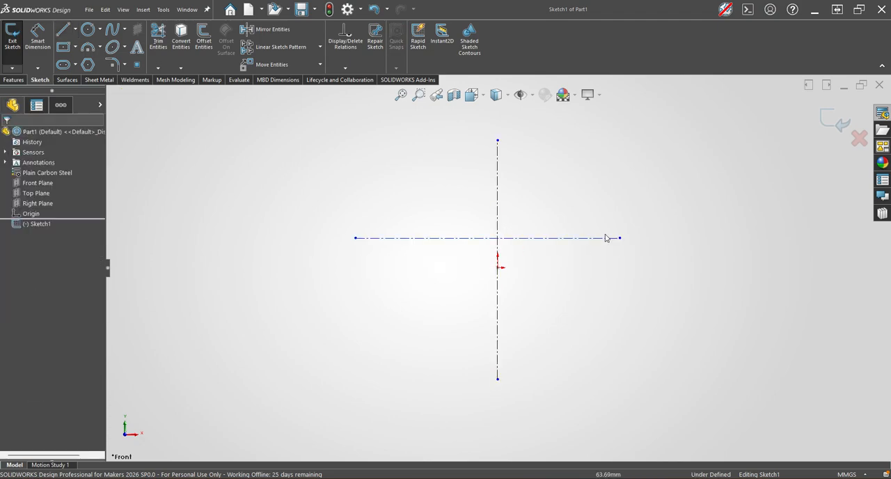
Make the midpoint of the horizontal construction line coincident with the vertical construction line.
{"action": "left_click", "coordinate": [547, 242]}
{"action": "left_click", "coordinate": [551, 274]}
{"action": "left_click", "coordinate": [489, 242]}
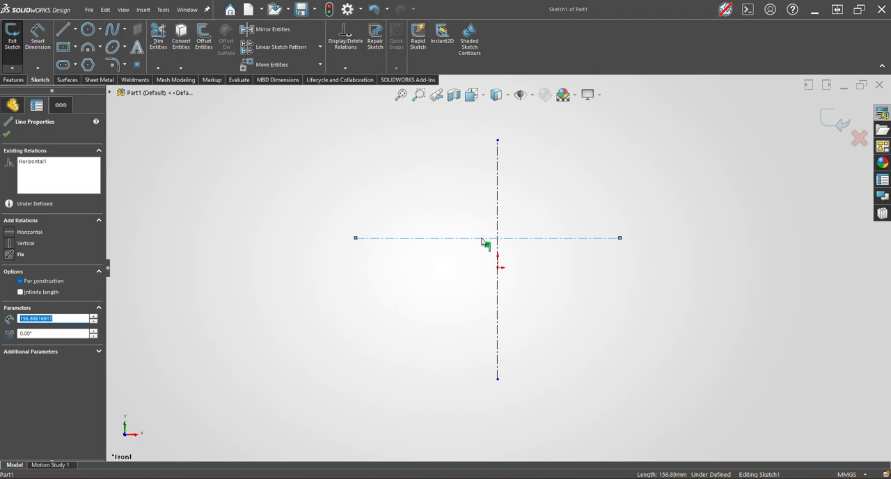
{"action": "left_click", "coordinate": [487, 239]}
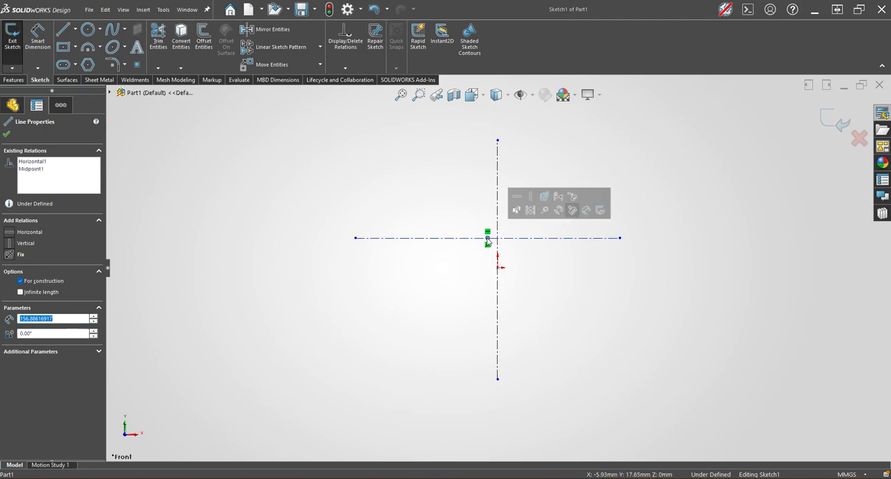
{"action": "left_click", "coordinate": [498, 231]}
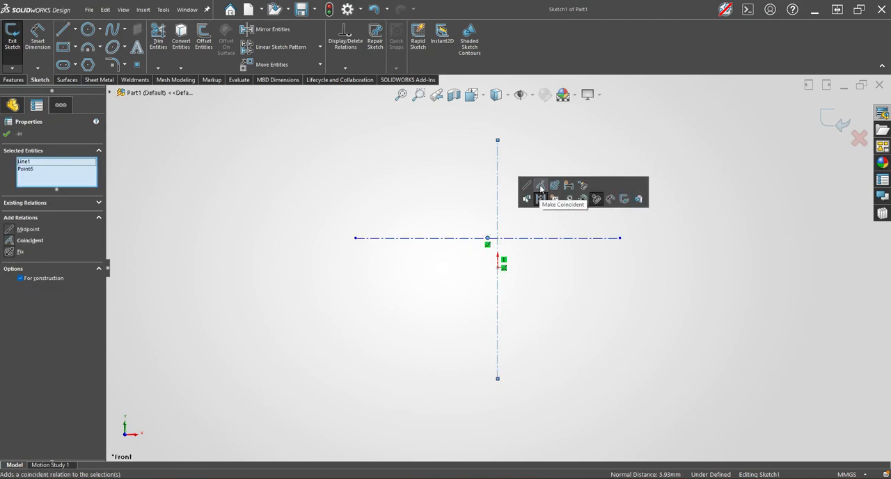
{"action": "left_click", "coordinate": [541, 186]}
{"action": "left_click", "coordinate": [603, 334]}
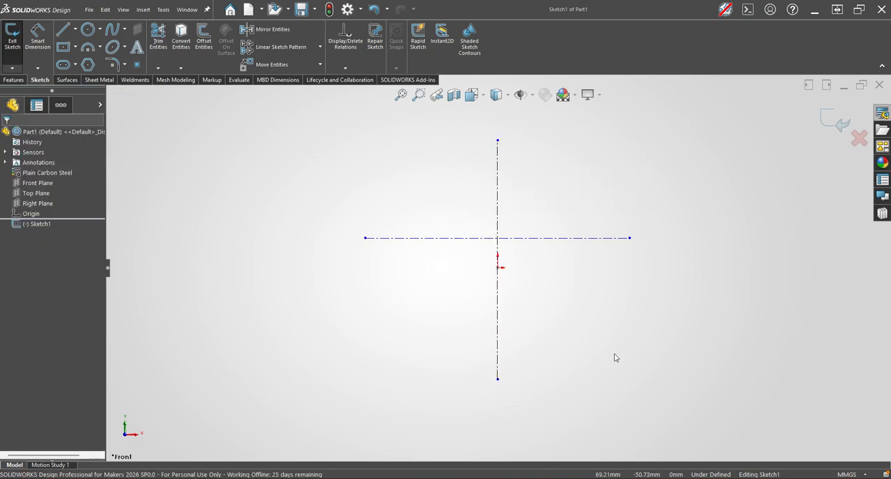
Dimension the distance from the vertical line's lower endpoint to the horizontal construction line as 45 mm.
{"action": "key", "text": "s"}
{"action": "left_click", "coordinate": [599, 362]}
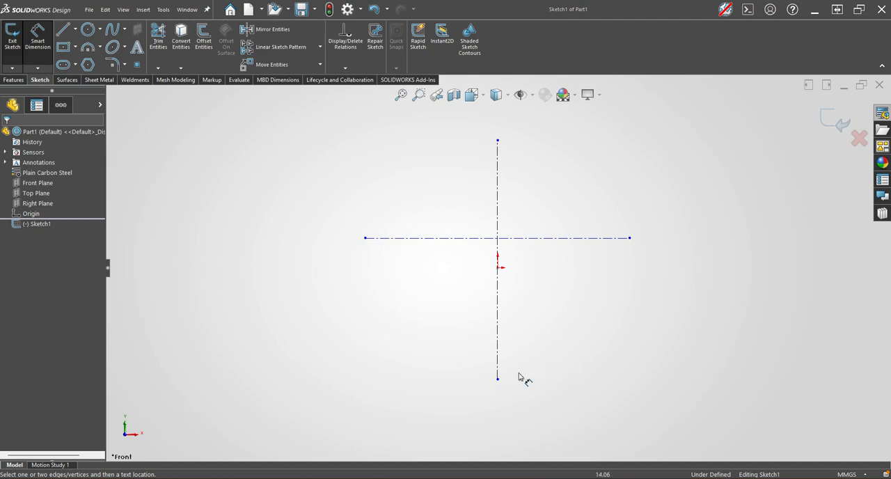
{"action": "left_click", "coordinate": [497, 377]}
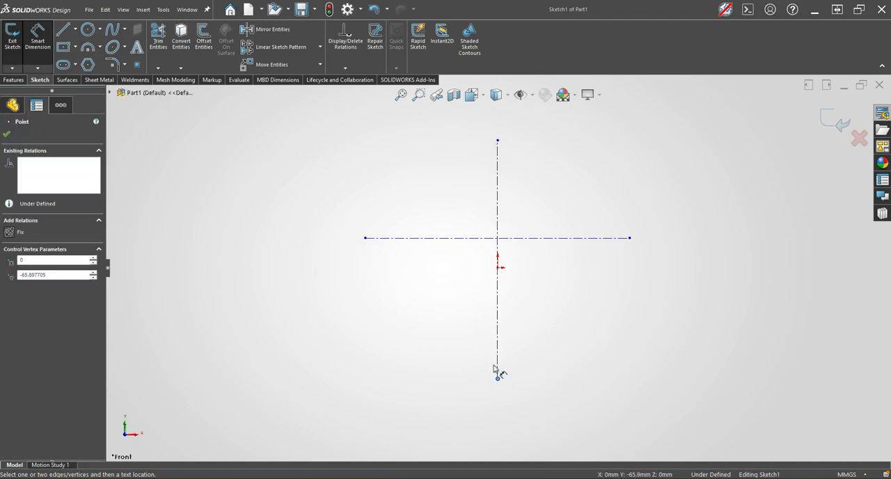
{"action": "left_click", "coordinate": [483, 238]}
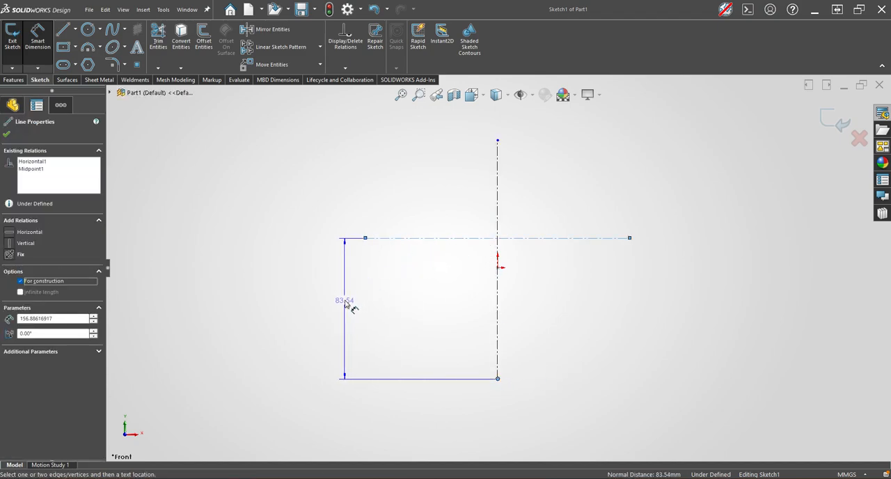
{"action": "left_click", "coordinate": [346, 303]}
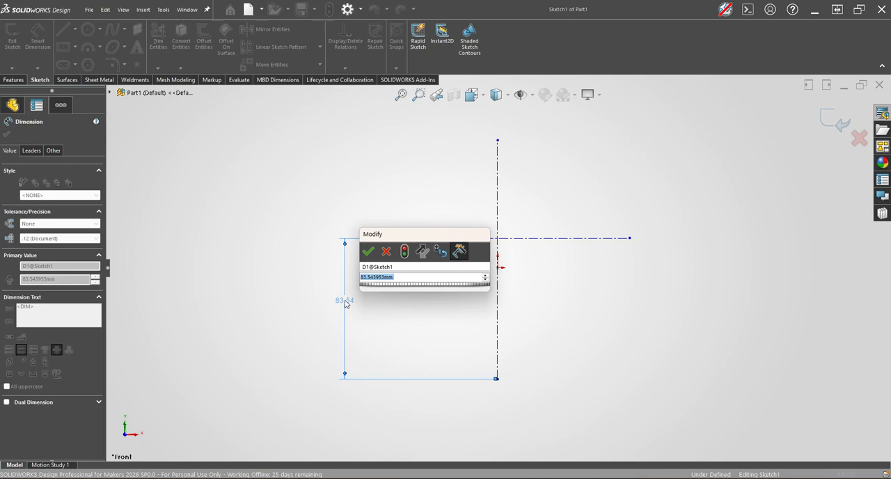
{"action": "type", "text": "45"}
{"action": "key", "text": "Return"}
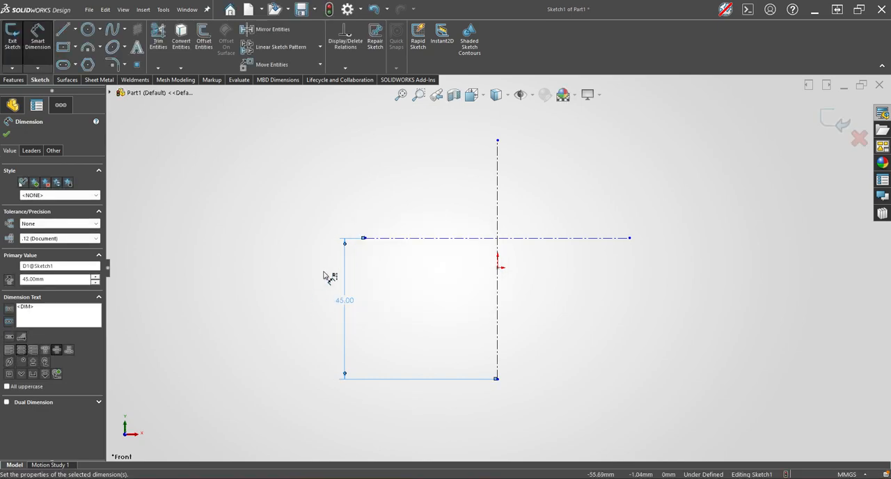
Dimension the horizontal construction line between its two endpoints as 65 mm.
{"action": "left_click", "coordinate": [365, 238]}
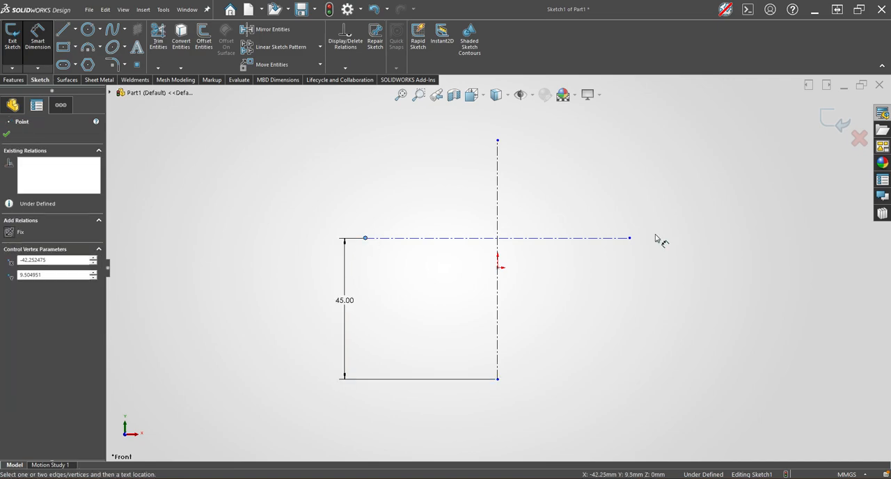
{"action": "left_click", "coordinate": [630, 238]}
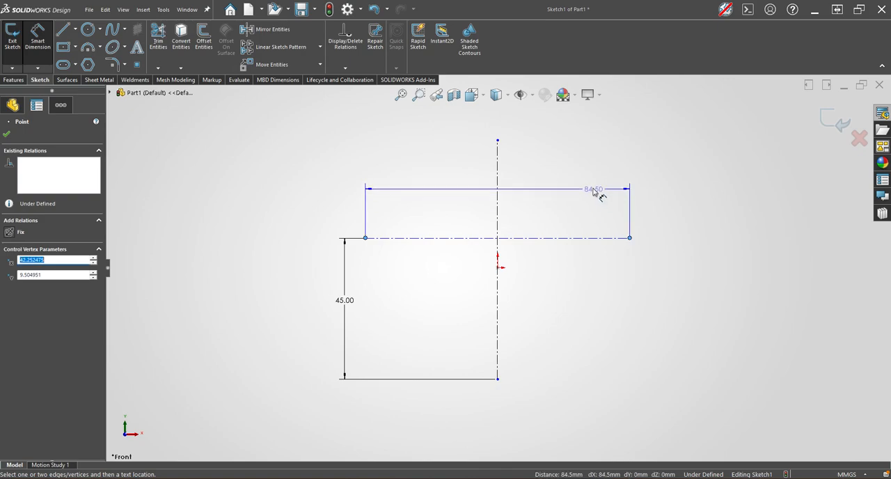
{"action": "left_click", "coordinate": [502, 132]}
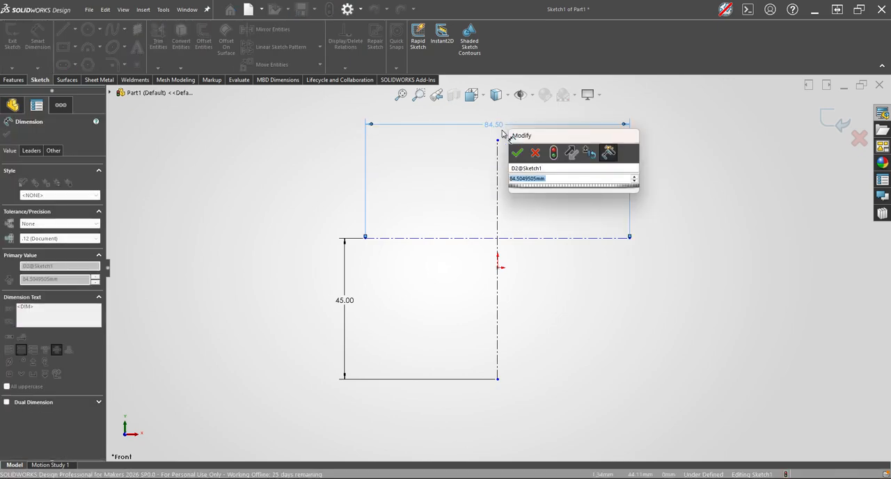
{"action": "type", "text": "65"}
{"action": "left_click", "coordinate": [516, 152]}
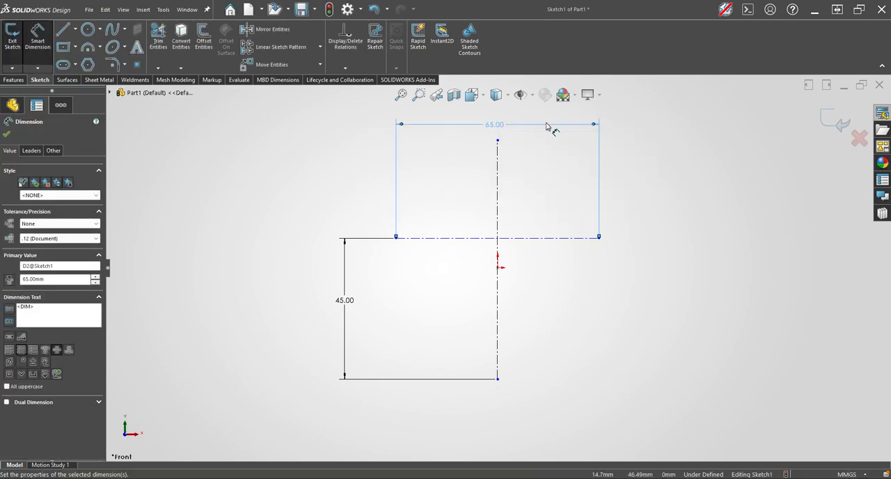
{"action": "key", "text": "Escape"}
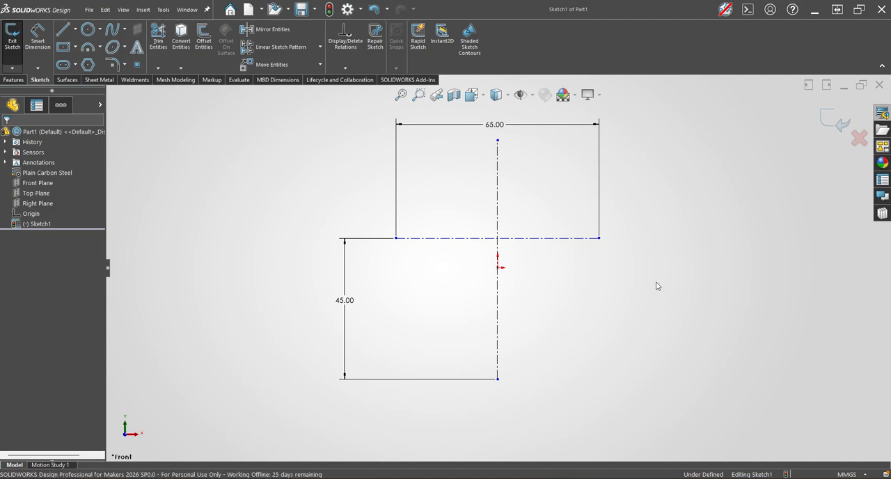
Draw a circle of 36 mm diameter centred on the right endpoint of the horizontal construction line.
{"action": "key", "text": "s"}
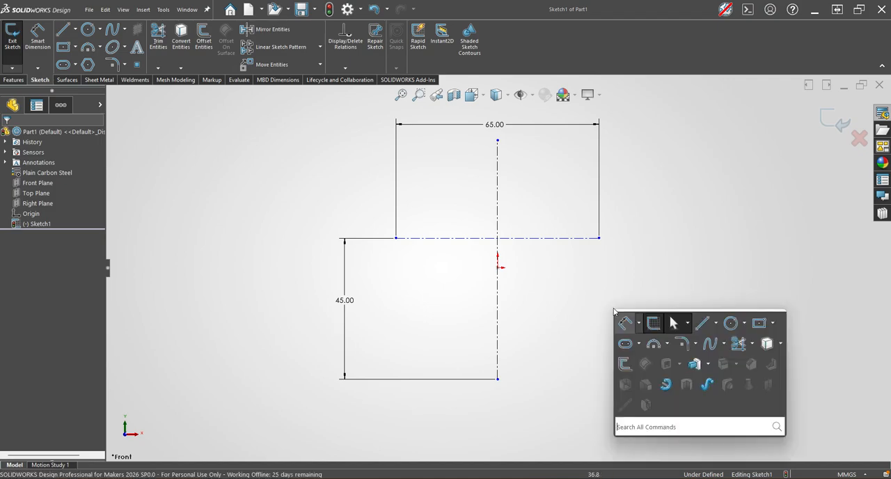
{"action": "left_click", "coordinate": [730, 323]}
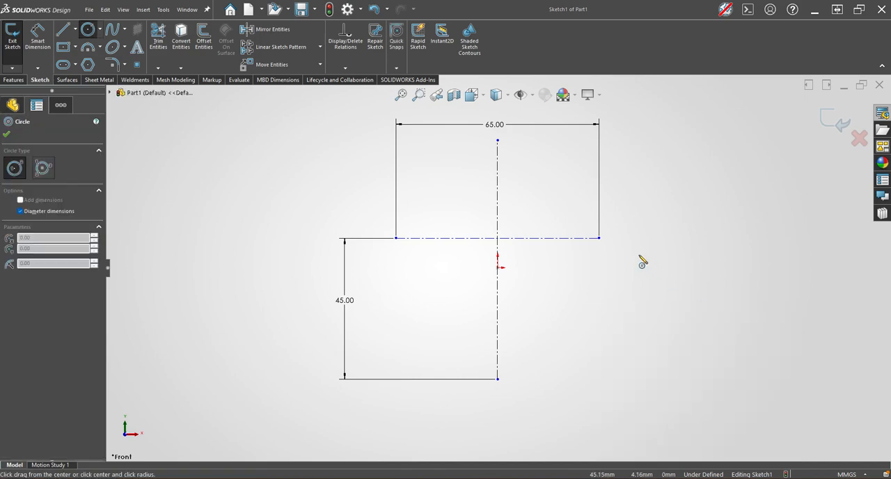
{"action": "left_click", "coordinate": [598, 238]}
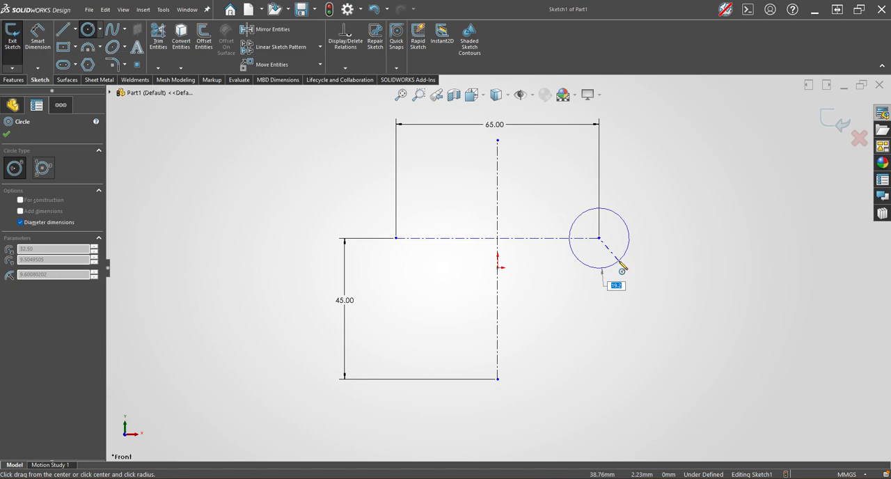
{"action": "type", "text": "18"}
{"action": "key", "text": "Return"}
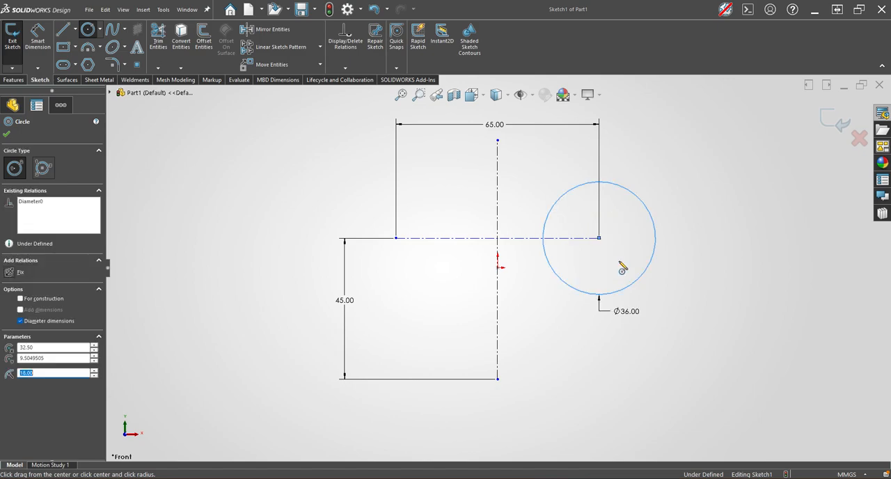
{"action": "key", "text": "Escape"}
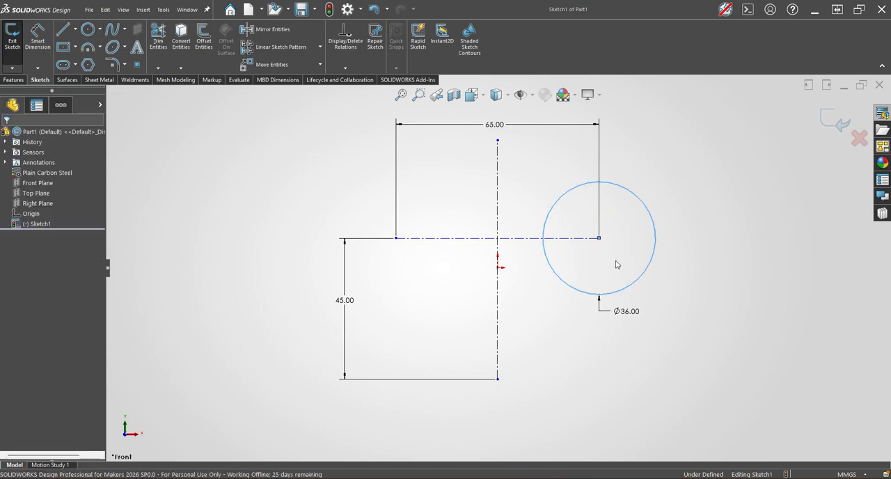
Draw a concentric inner circle about 25.5 mm in diameter inside the 36 mm circle.
{"action": "key", "text": "s"}
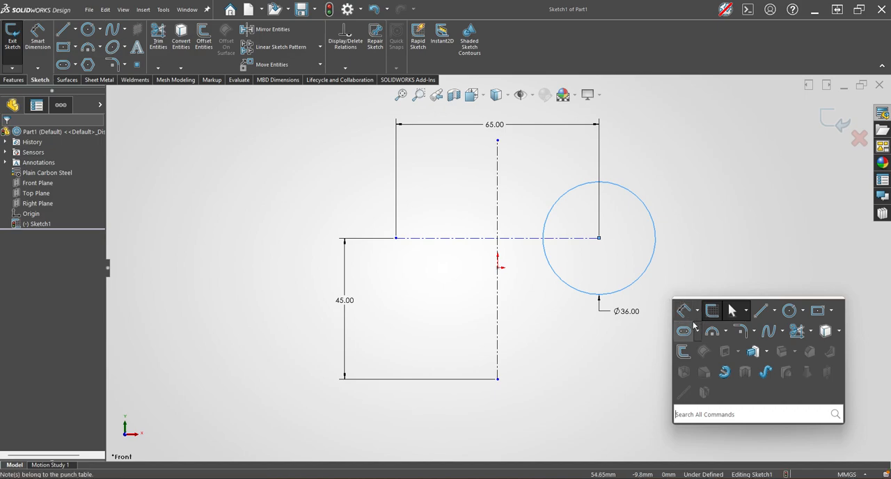
{"action": "left_click", "coordinate": [788, 310]}
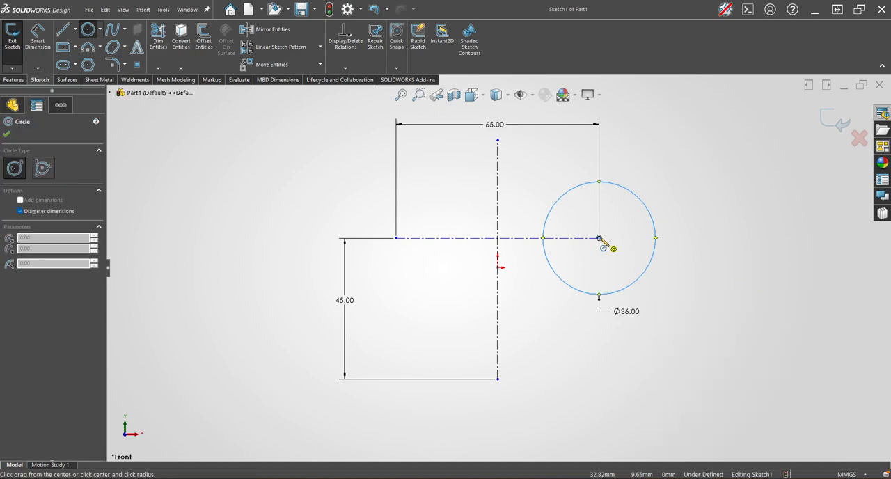
{"action": "left_click", "coordinate": [599, 238]}
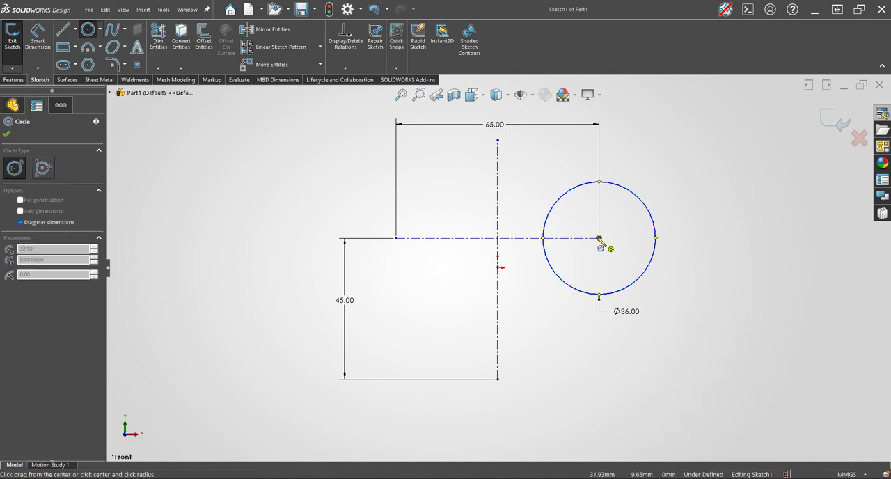
{"action": "left_click", "coordinate": [608, 286]}
{"action": "key", "text": "Escape"}
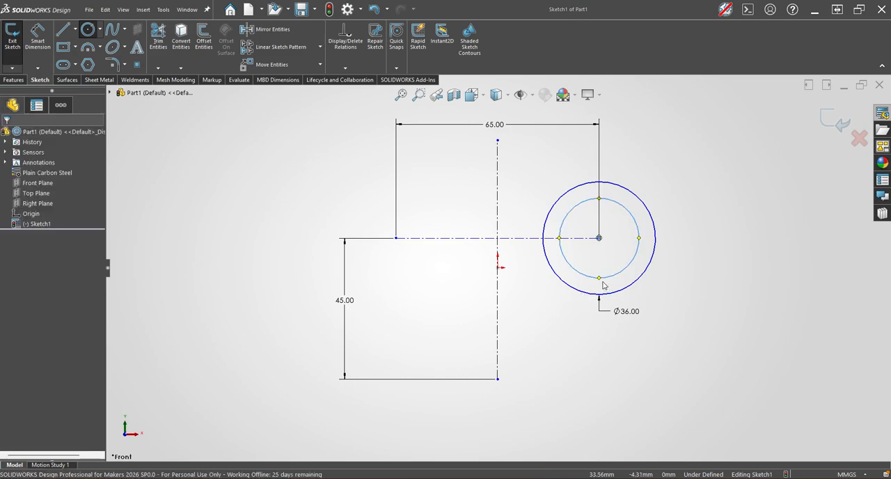
Dimension the radial gap between the two concentric circles as 5 mm.
{"action": "key", "text": "s"}
{"action": "left_click", "coordinate": [693, 308]}
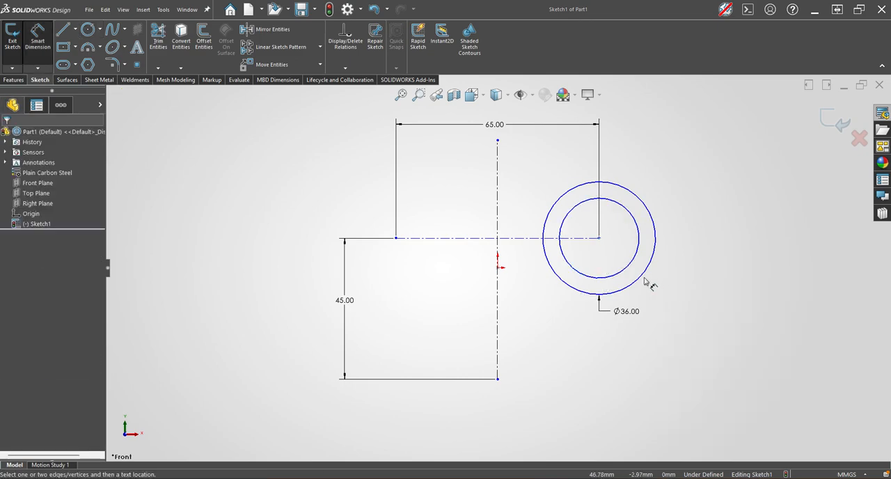
{"action": "left_click", "coordinate": [639, 280]}
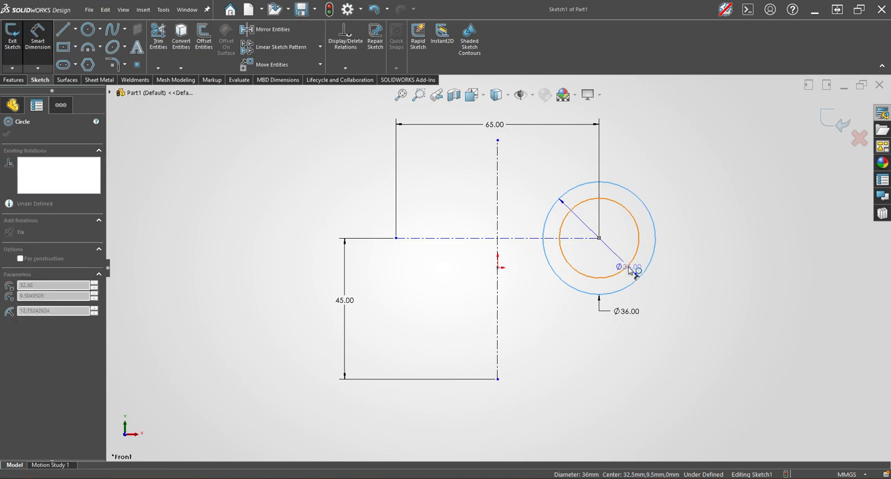
{"action": "left_click", "coordinate": [627, 268]}
{"action": "left_click", "coordinate": [637, 275]}
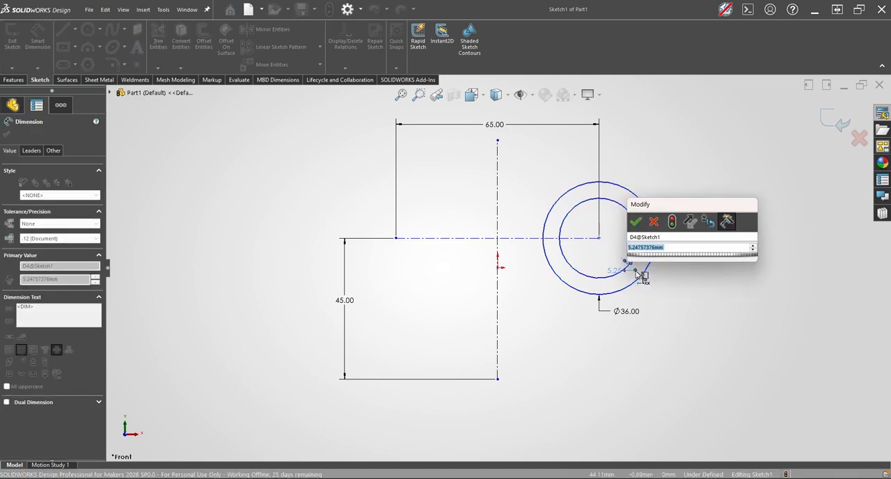
{"action": "type", "text": "5"}
{"action": "key", "text": "Return"}
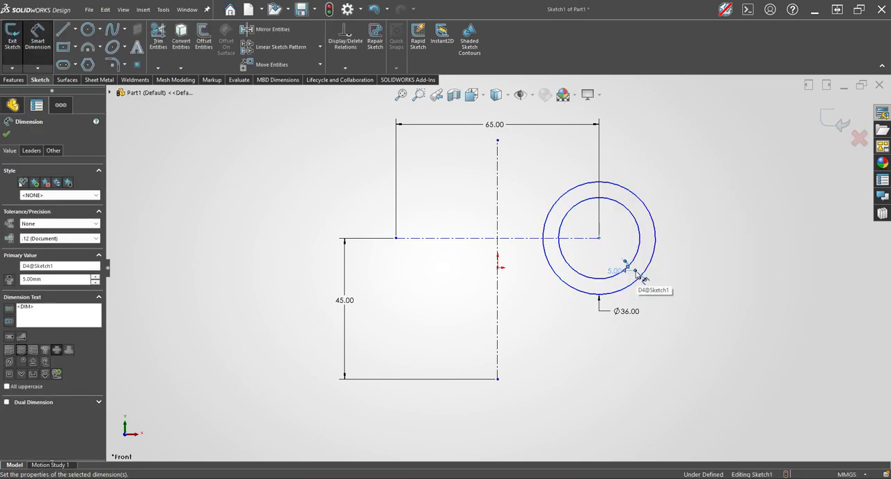
{"action": "key", "text": "Escape"}
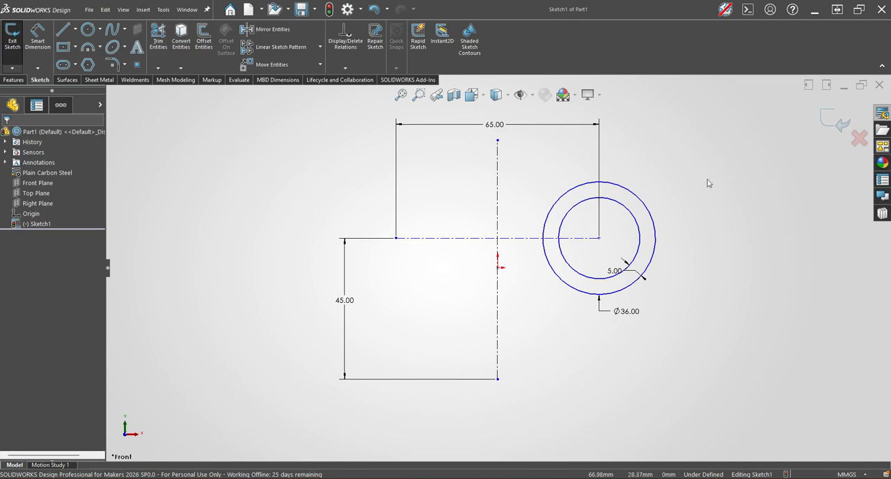
Mirror the two concentric circles about the vertical centreline to copy them to the left end of the horizontal construction line.
{"action": "left_click_drag", "start_coordinate": [710, 223], "coordinate": [609, 312]}
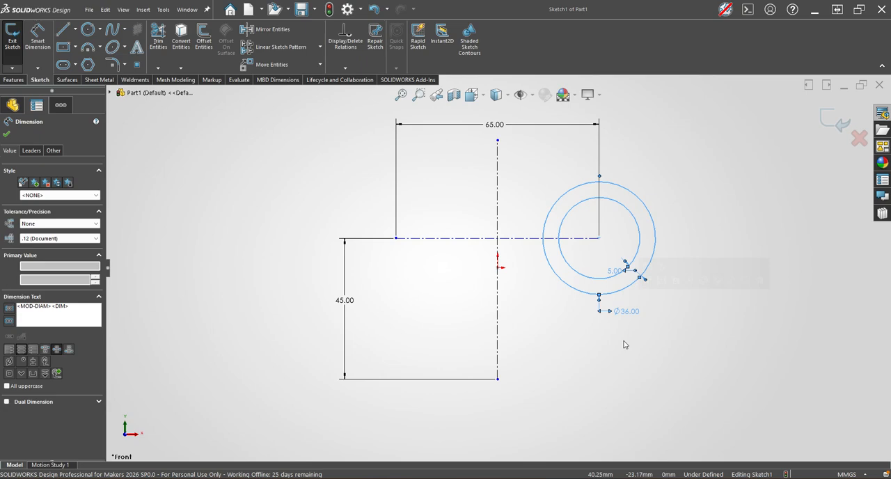
{"action": "left_click", "coordinate": [548, 339]}
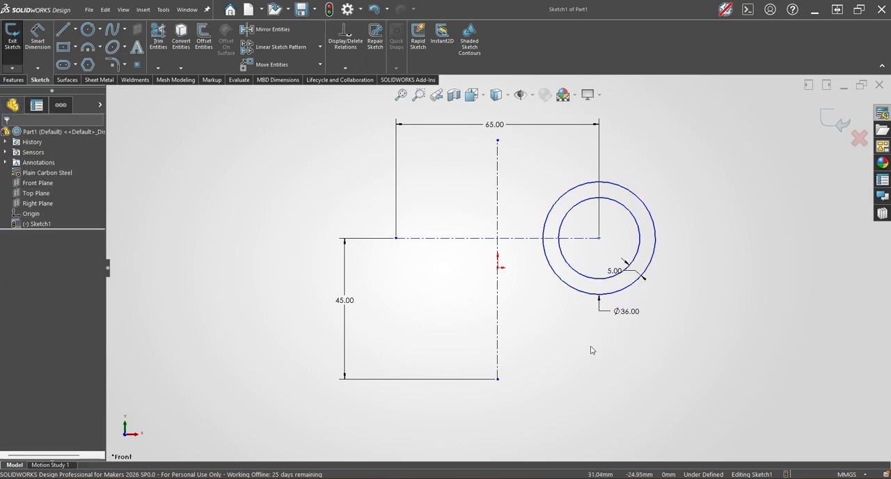
{"action": "left_click", "coordinate": [499, 328]}
{"action": "left_click_drag", "start_coordinate": [752, 172], "coordinate": [622, 299]}
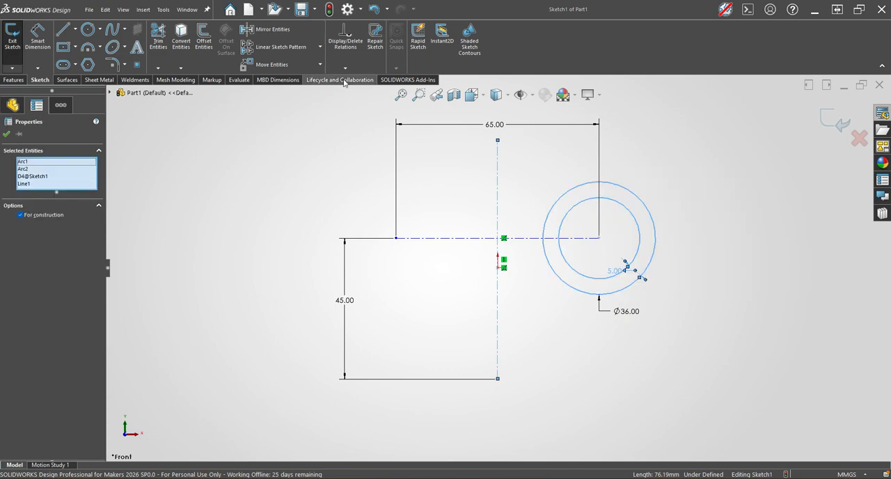
{"action": "left_click", "coordinate": [265, 29]}
{"action": "key", "text": "Return"}
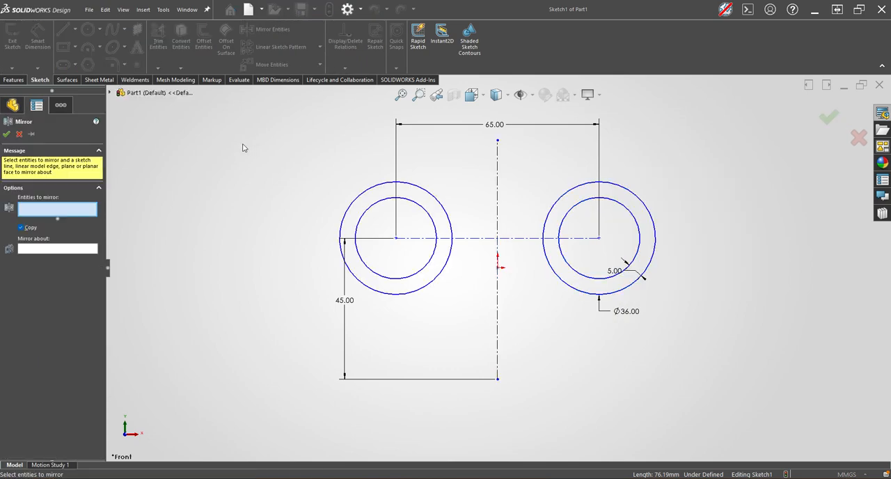
{"action": "left_click", "coordinate": [19, 134]}
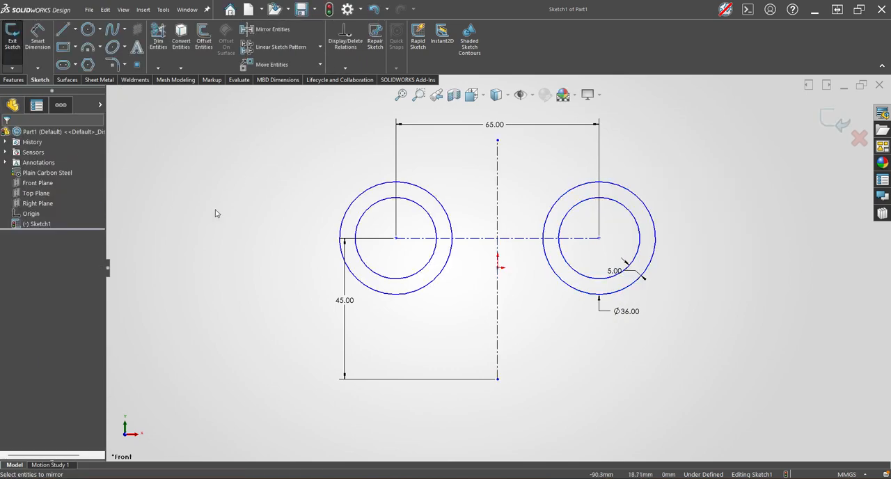
Draw a three-point arc of about 59 mm radius over the top, from the left outer circle to the right outer circle.
{"action": "right_click", "coordinate": [596, 393]}
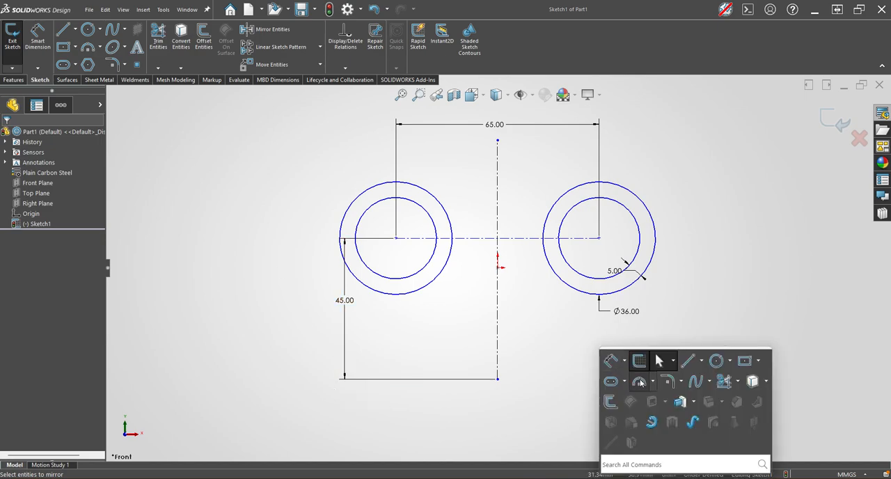
{"action": "left_click", "coordinate": [616, 380]}
{"action": "left_click_drag", "start_coordinate": [351, 206], "coordinate": [655, 218]}
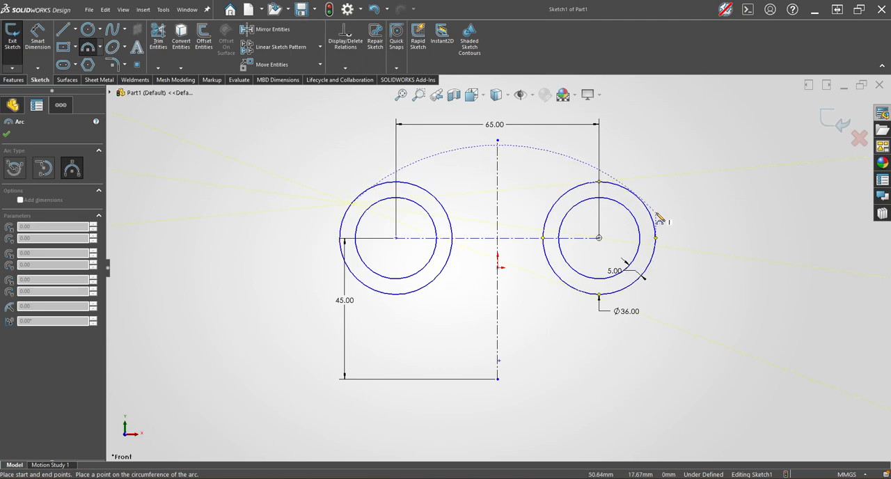
{"action": "left_click", "coordinate": [654, 220]}
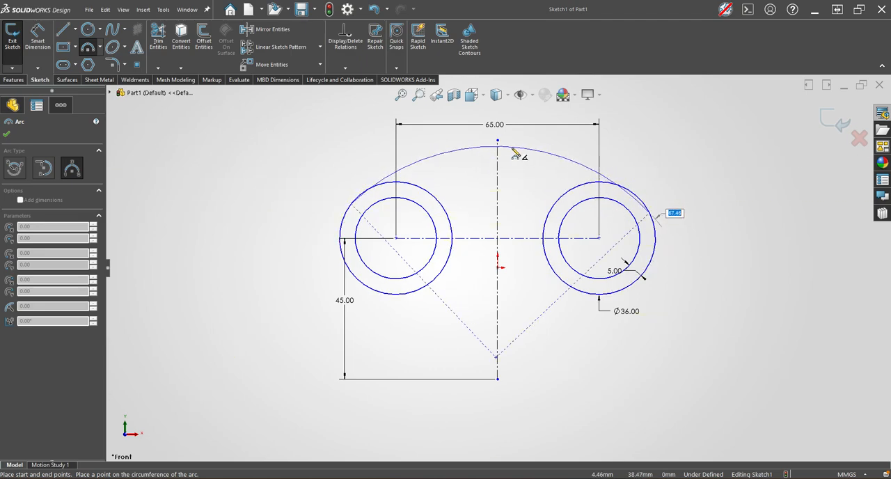
{"action": "left_click", "coordinate": [510, 139]}
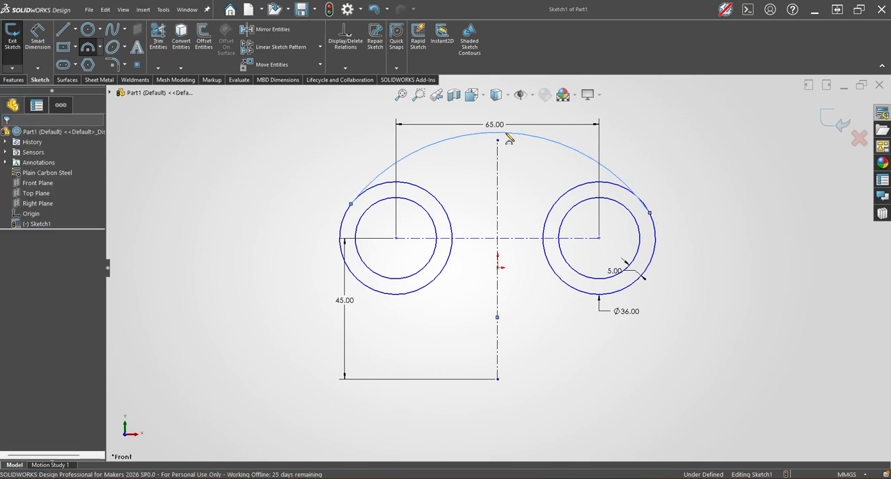
{"action": "key", "text": "Escape"}
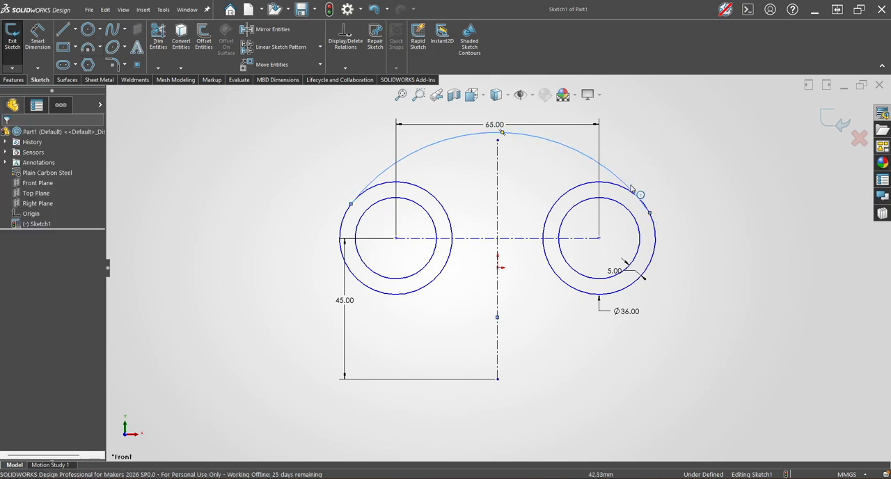
{"action": "key", "text": "Escape"}
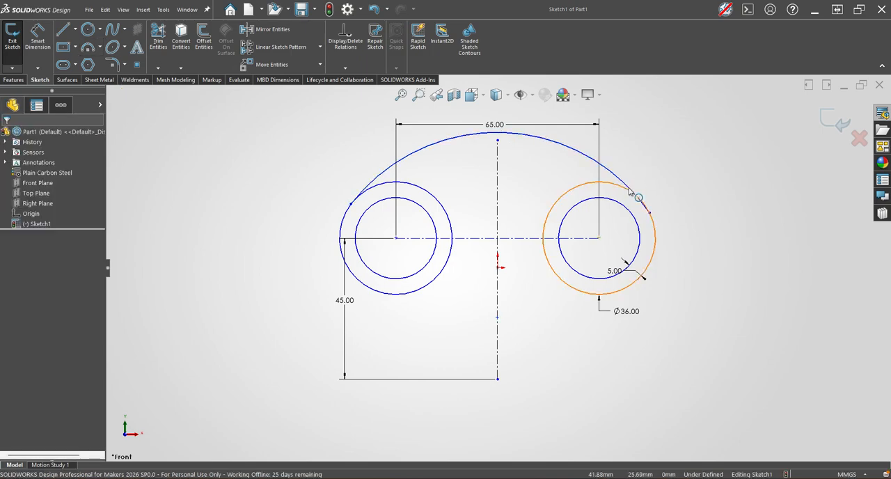
Make the large upper arc tangent to both the right and left outer circles.
{"action": "left_click", "coordinate": [627, 187]}
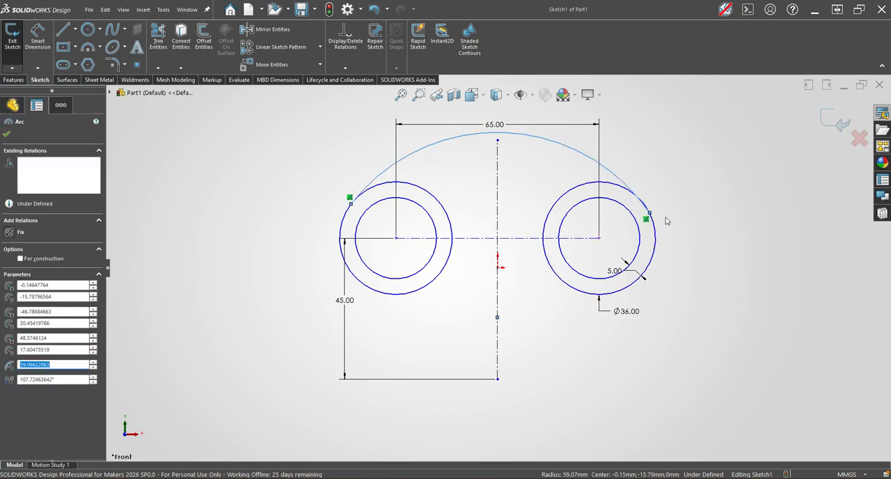
{"action": "left_click", "coordinate": [654, 235], "text": "ctrl"}
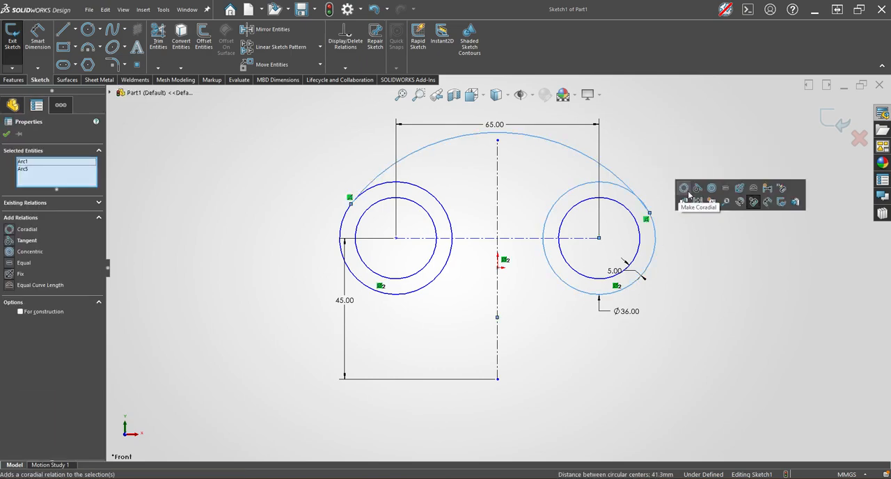
{"action": "left_click", "coordinate": [314, 226]}
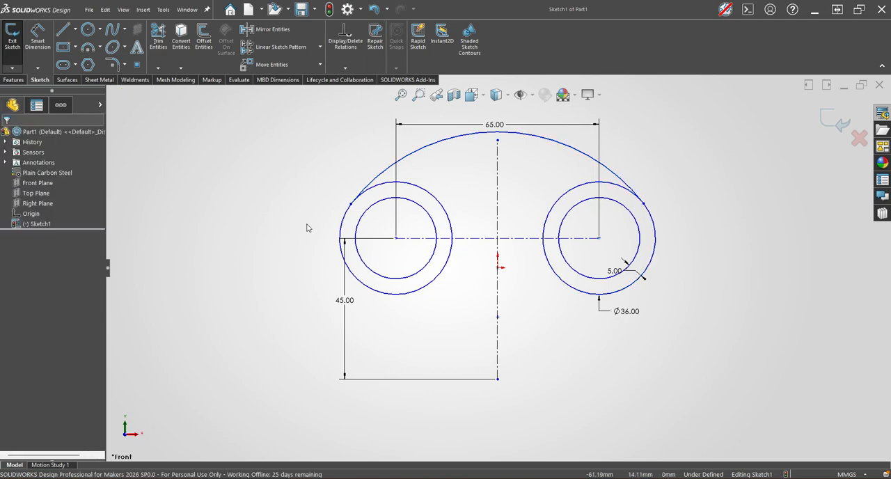
{"action": "left_click", "coordinate": [371, 187]}
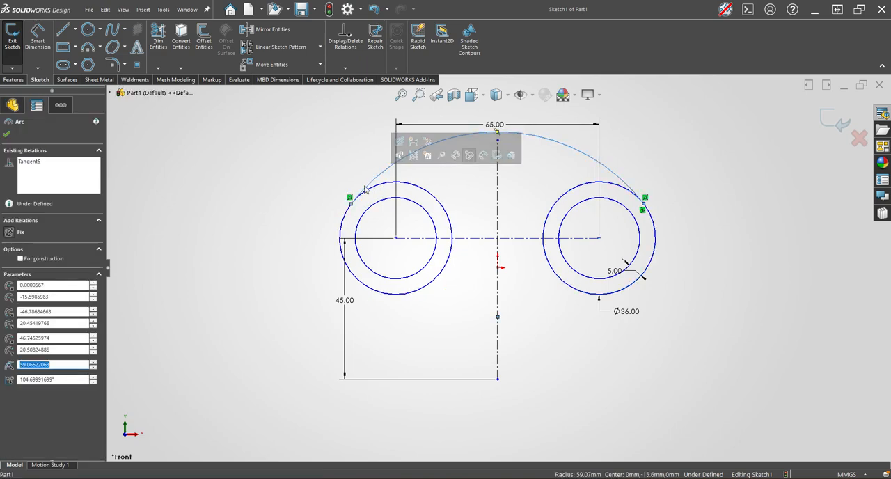
{"action": "left_click", "coordinate": [346, 217], "text": "ctrl"}
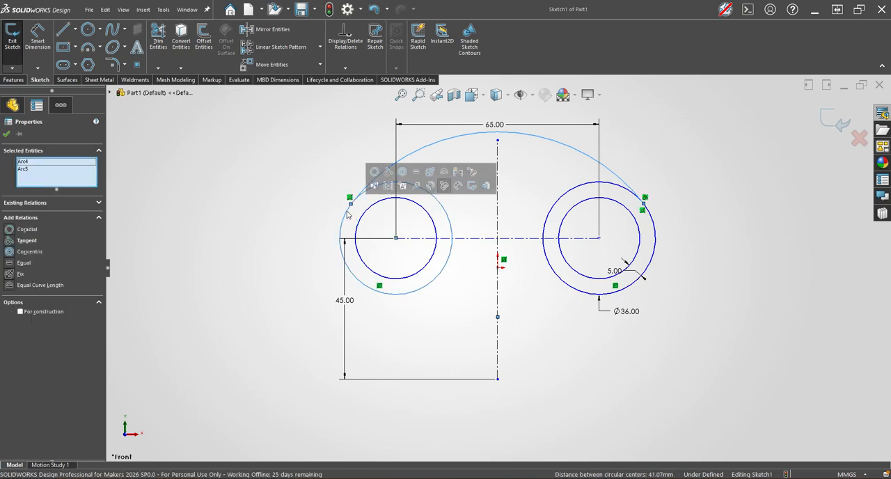
{"action": "left_click", "coordinate": [388, 179]}
{"action": "left_click", "coordinate": [304, 197]}
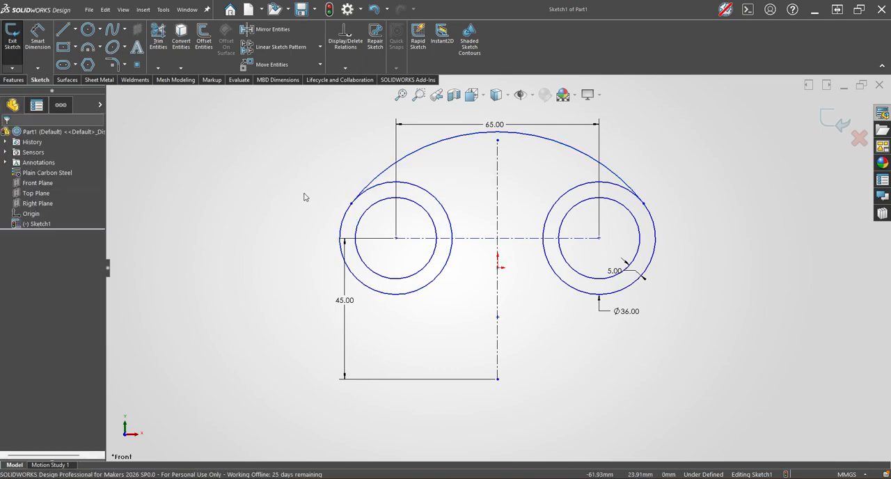
Make the centre point of the large arc coincident with the origin.
{"action": "left_click", "coordinate": [497, 318]}
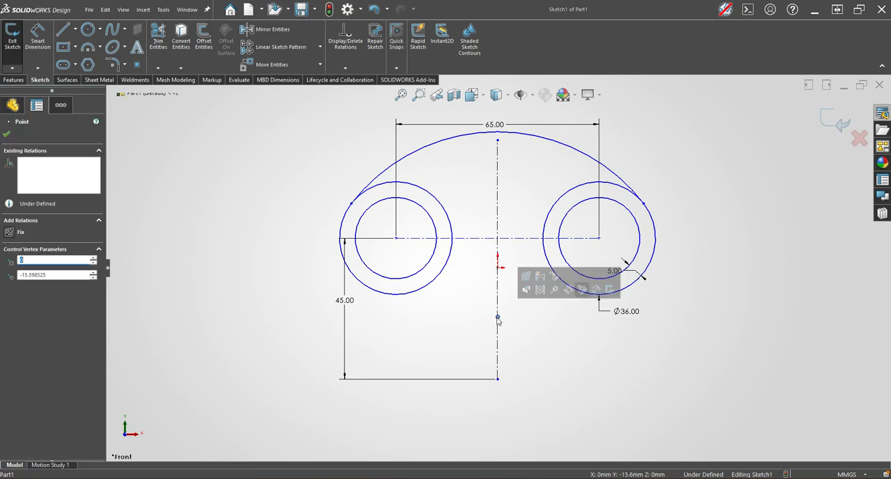
{"action": "left_click", "coordinate": [499, 270], "text": "ctrl"}
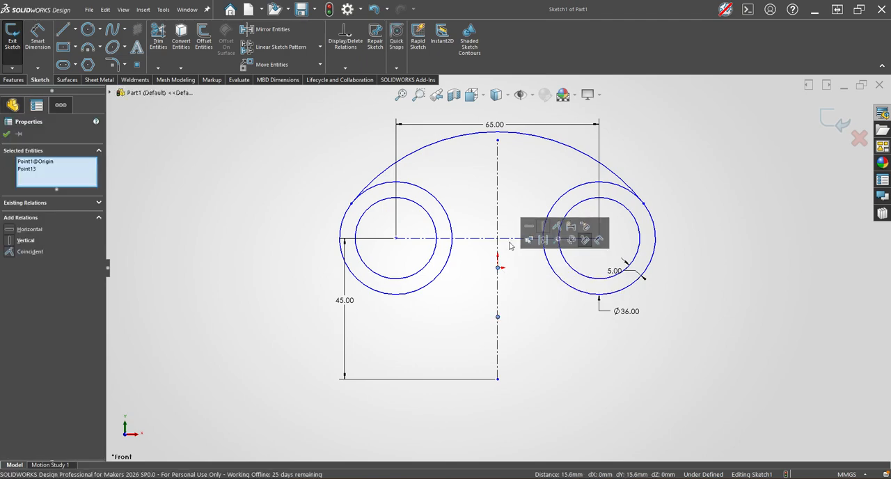
{"action": "left_click", "coordinate": [558, 226]}
{"action": "key", "text": "Escape"}
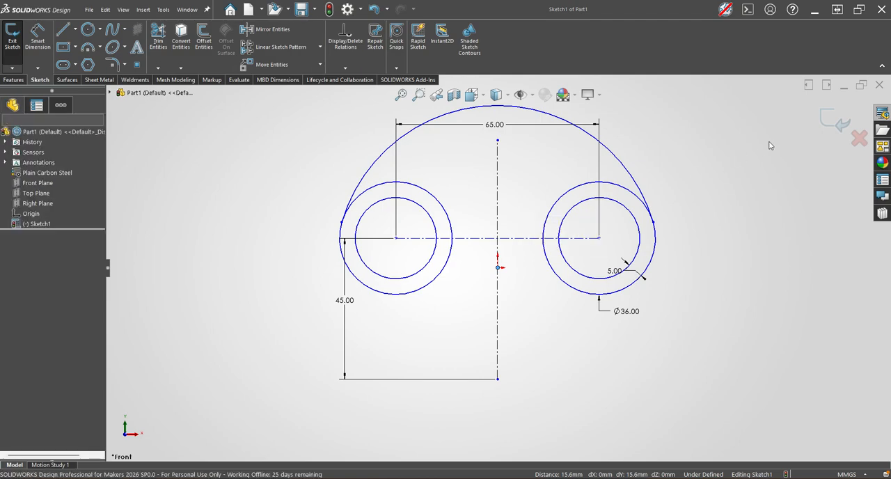
Dimension the large upper arc with a radius of 60 mm.
{"action": "key", "text": "s"}
{"action": "left_click", "coordinate": [729, 179]}
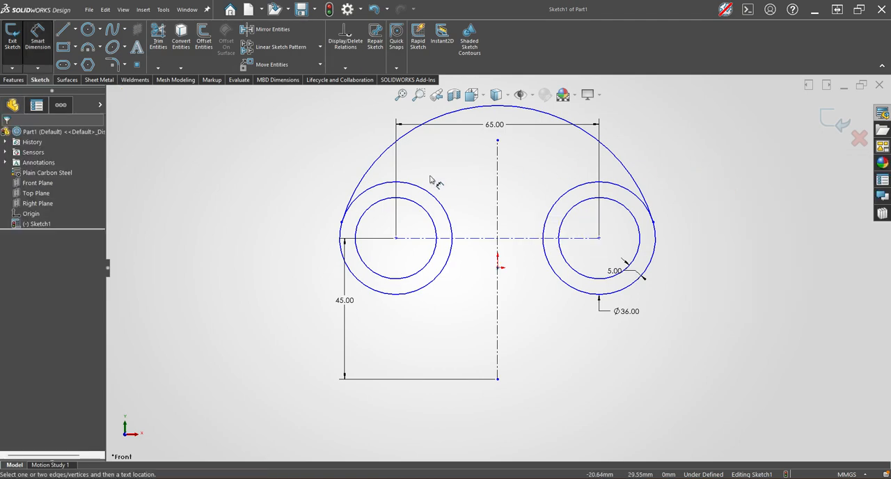
{"action": "left_click", "coordinate": [376, 163]}
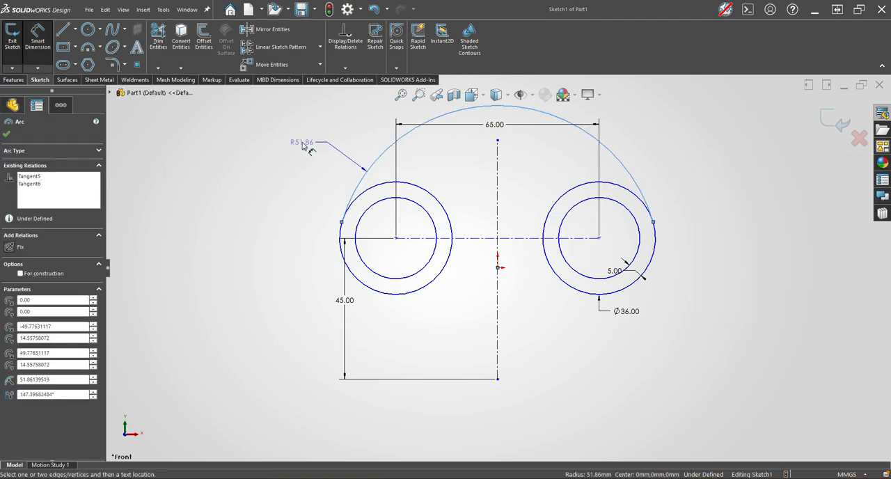
{"action": "left_click", "coordinate": [302, 142]}
{"action": "type", "text": "60"}
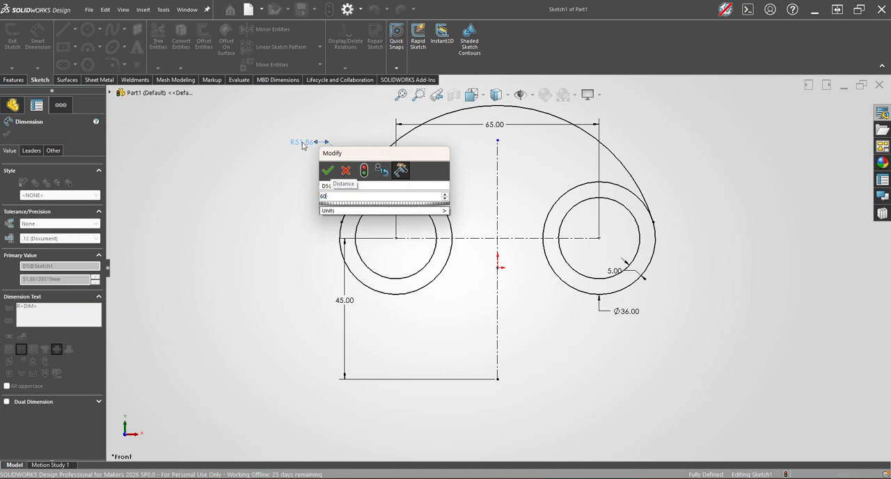
{"action": "key", "text": "Return"}
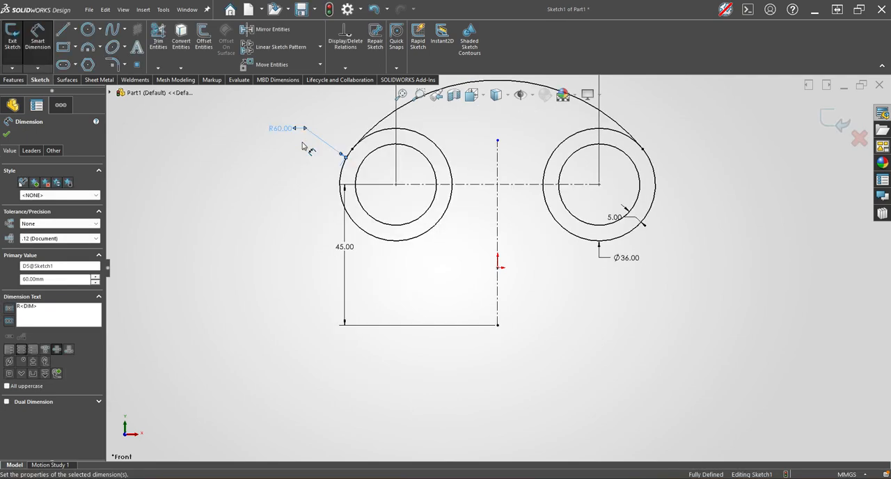
Draw connected lines from the centreline's lower end: about 20 mm left, 26 mm up, and 12 mm left beneath the left circle.
{"action": "scroll", "coordinate": [548, 183], "scroll_direction": "up", "scroll_amount": 4}
{"action": "scroll", "coordinate": [512, 191], "scroll_direction": "down", "scroll_amount": 4}
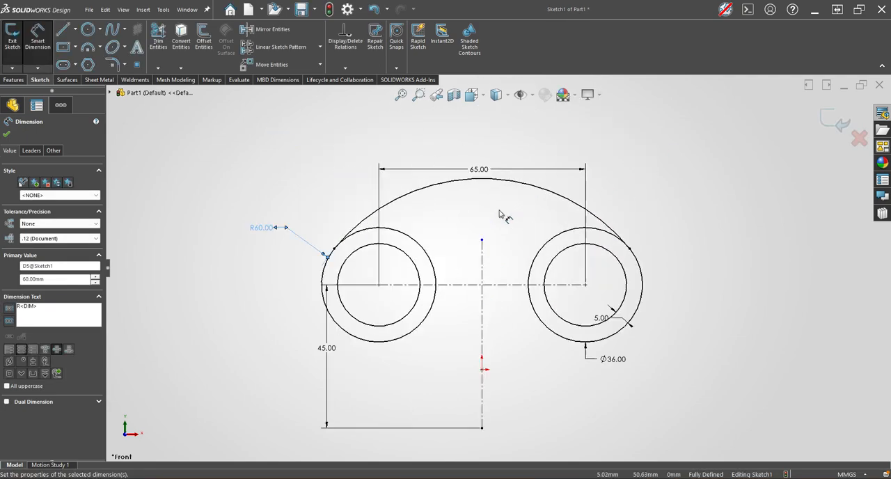
{"action": "scroll", "coordinate": [497, 446], "scroll_direction": "up", "scroll_amount": 2}
{"action": "scroll", "coordinate": [502, 427], "scroll_direction": "down", "scroll_amount": 2}
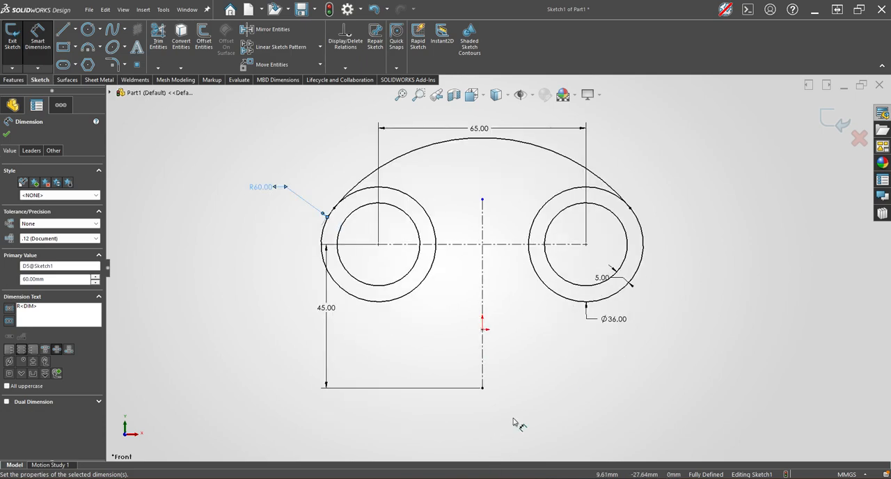
{"action": "left_click", "coordinate": [515, 424]}
{"action": "key", "text": "s"}
{"action": "left_click", "coordinate": [630, 363]}
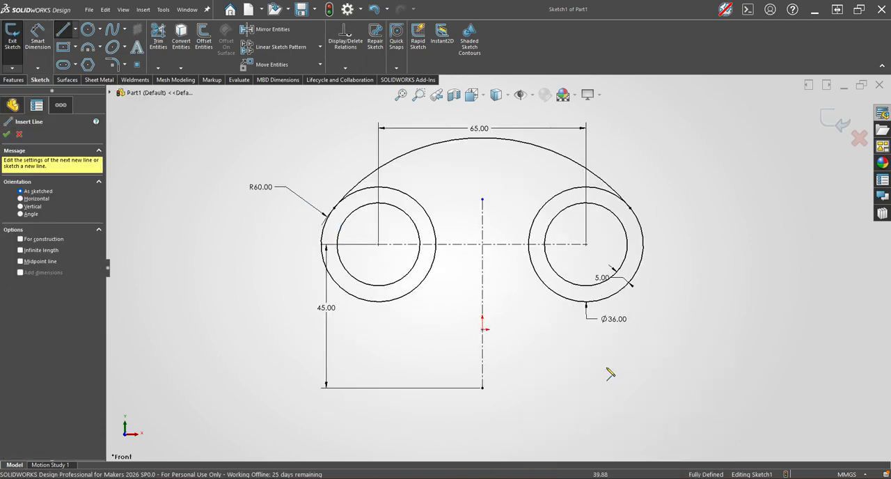
{"action": "left_click", "coordinate": [482, 388]}
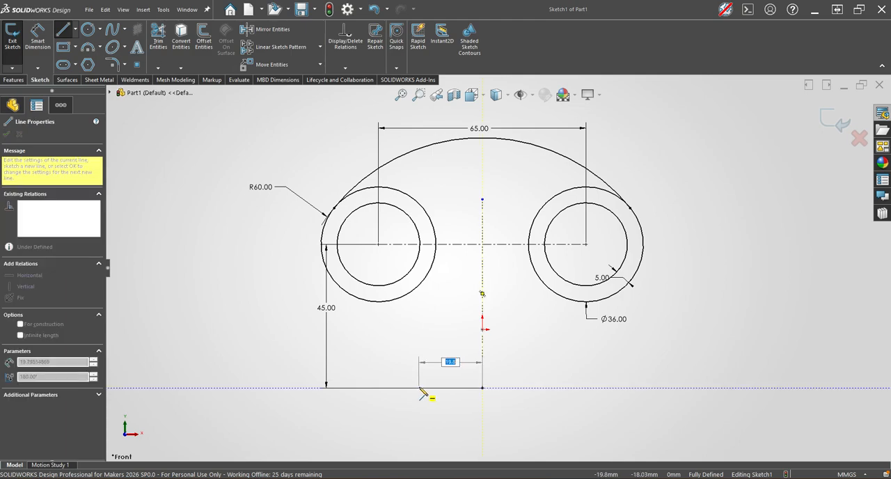
{"action": "left_click", "coordinate": [418, 387]}
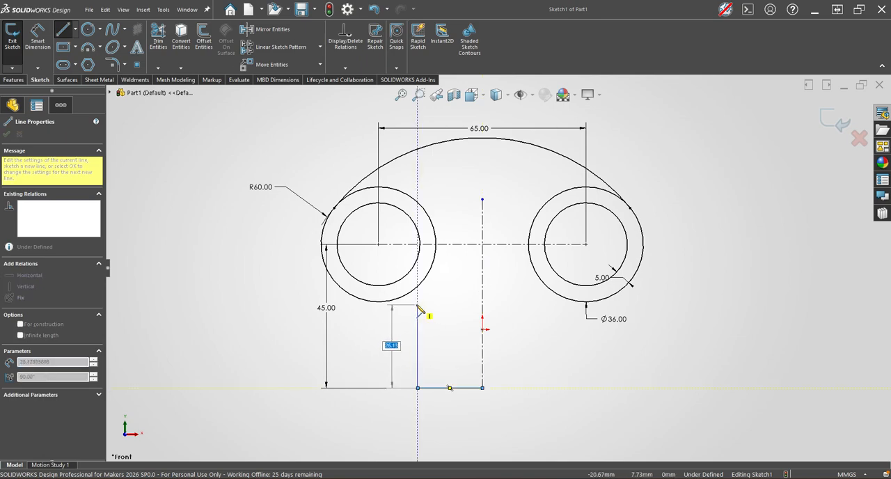
{"action": "left_click", "coordinate": [417, 304]}
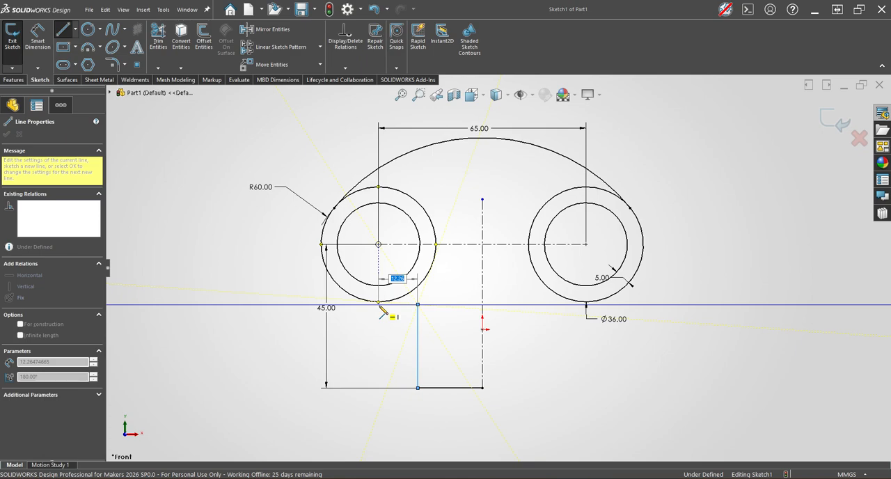
{"action": "left_click", "coordinate": [379, 303]}
{"action": "key", "text": "Escape"}
Make the short horizontal line beneath the left circle tangent to the outer circle.
{"action": "scroll", "coordinate": [378, 311], "scroll_direction": "down", "scroll_amount": 2}
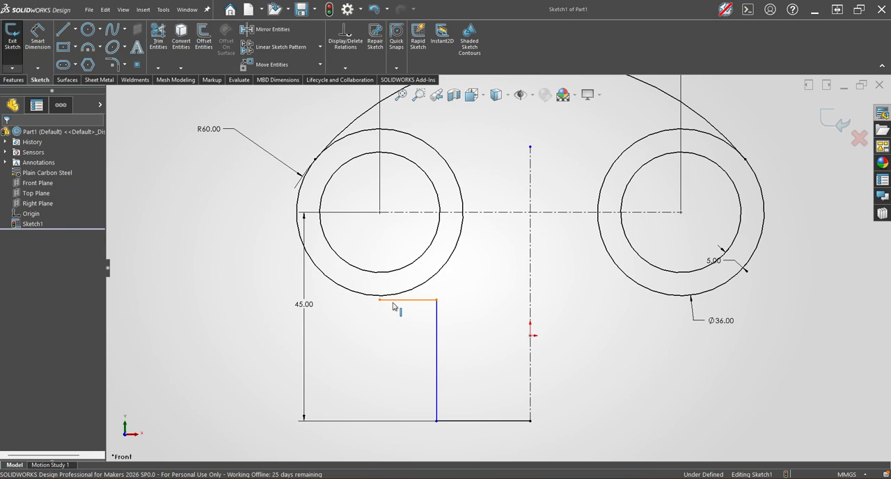
{"action": "left_click", "coordinate": [392, 301]}
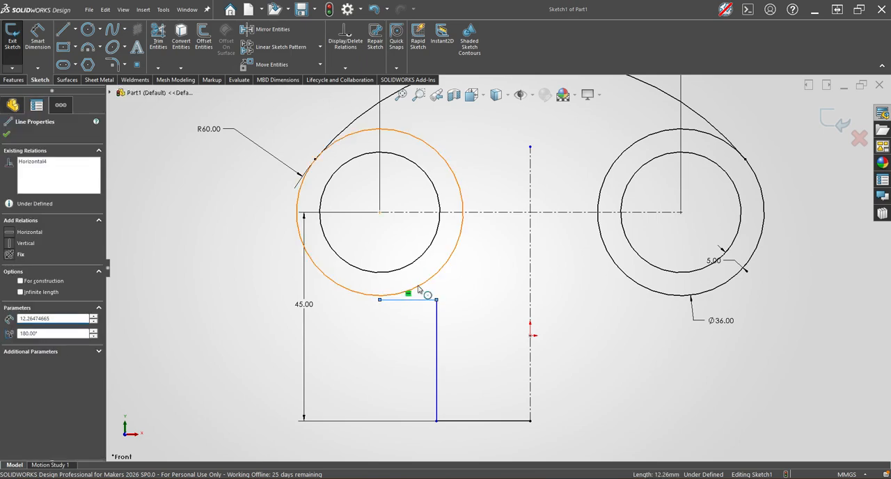
{"action": "left_click", "coordinate": [418, 289], "text": "ctrl"}
{"action": "left_click", "coordinate": [457, 247]}
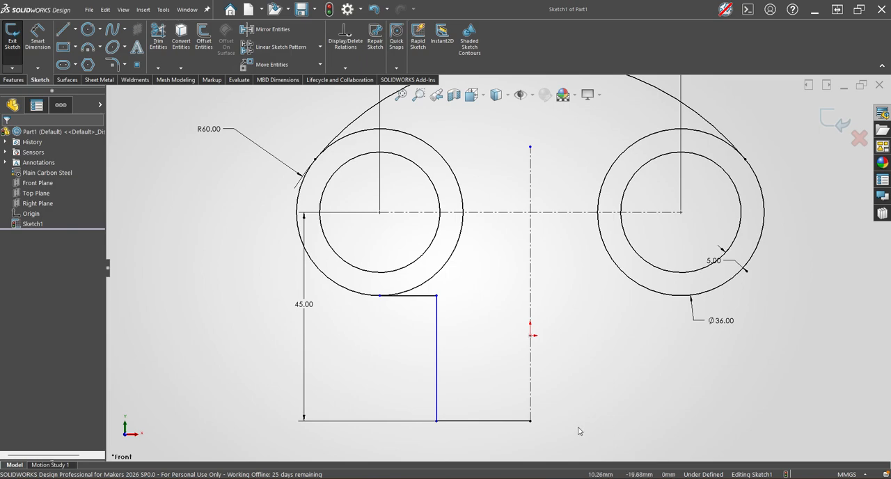
Dimension the full width of the lower outline symmetrically about the vertical centreline as 45 mm.
{"action": "key", "text": "s"}
{"action": "left_click", "coordinate": [591, 360]}
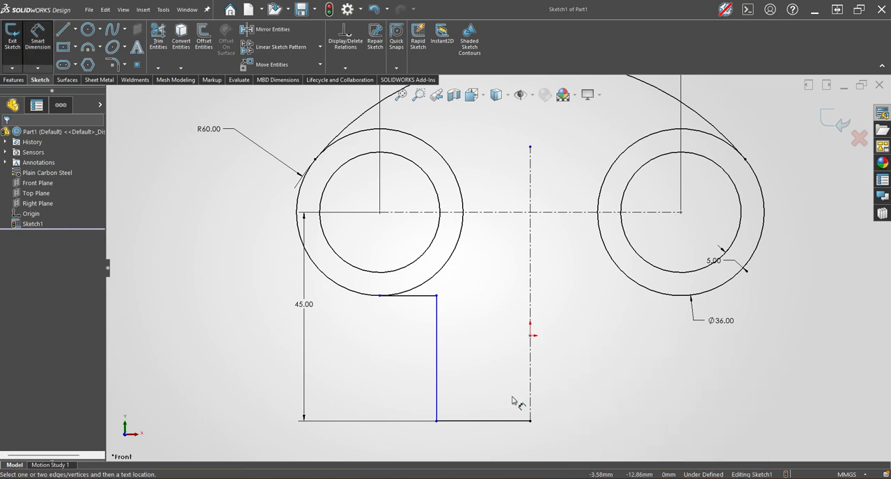
{"action": "left_click", "coordinate": [437, 420]}
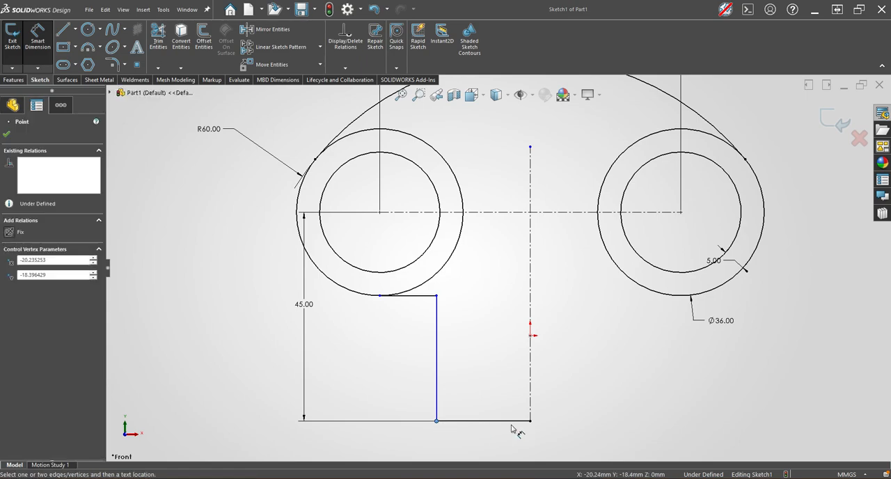
{"action": "left_click", "coordinate": [530, 416]}
{"action": "scroll", "coordinate": [544, 434], "scroll_direction": "down", "scroll_amount": 1}
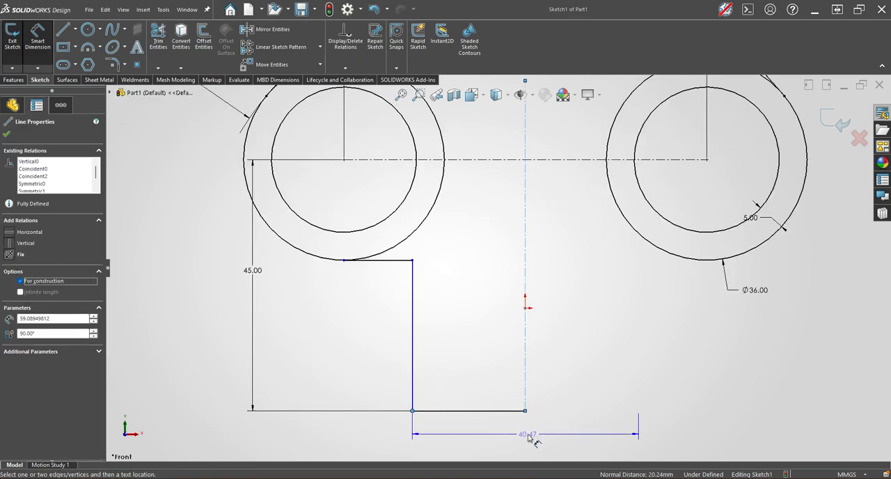
{"action": "left_click", "coordinate": [531, 439]}
{"action": "type", "text": "45"}
{"action": "key", "text": "Return"}
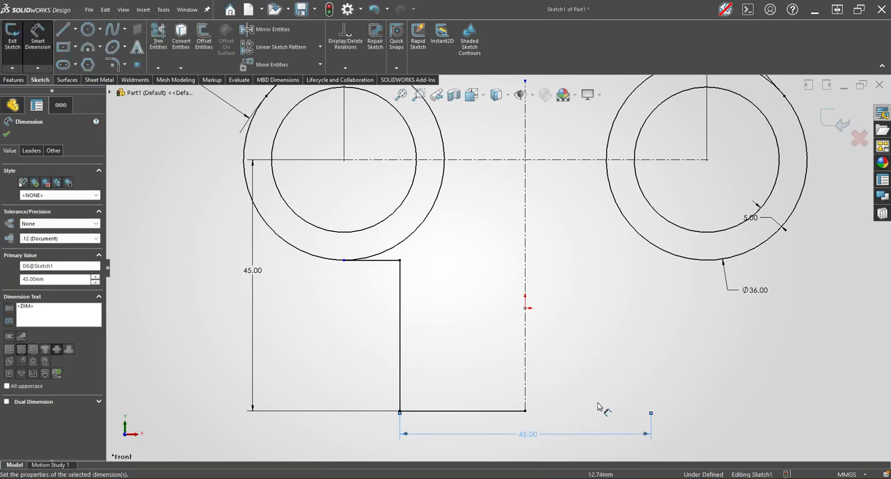
{"action": "scroll", "coordinate": [604, 383], "scroll_direction": "up", "scroll_amount": 1}
{"action": "scroll", "coordinate": [574, 353], "scroll_direction": "up", "scroll_amount": 2}
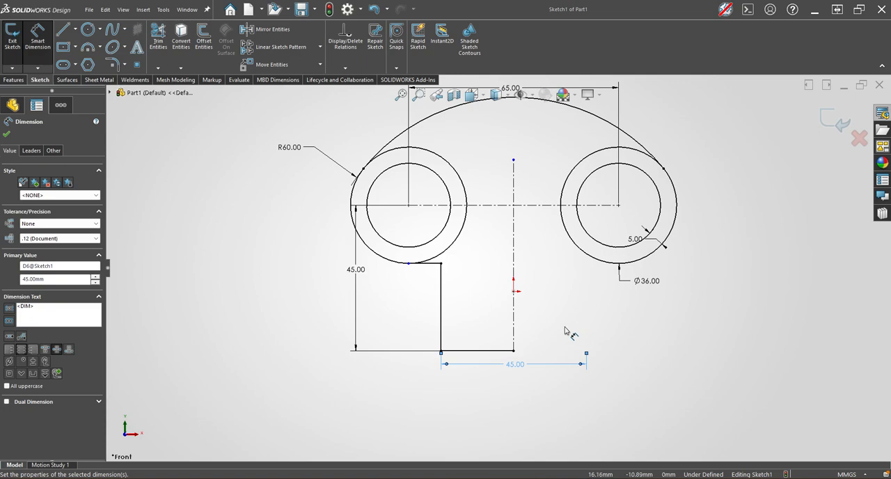
{"action": "key", "text": "Escape"}
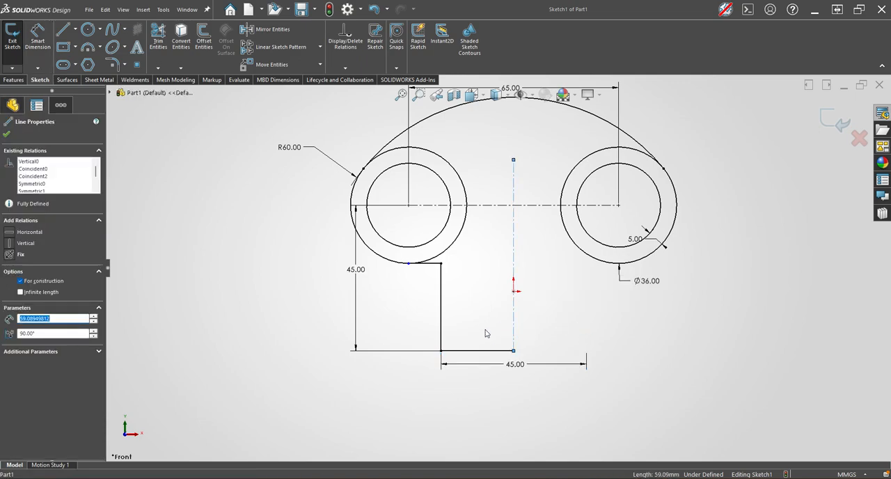
Mirror the three lines of the lower stepped outline about the vertical centreline.
{"action": "left_click", "coordinate": [478, 351], "text": "ctrl"}
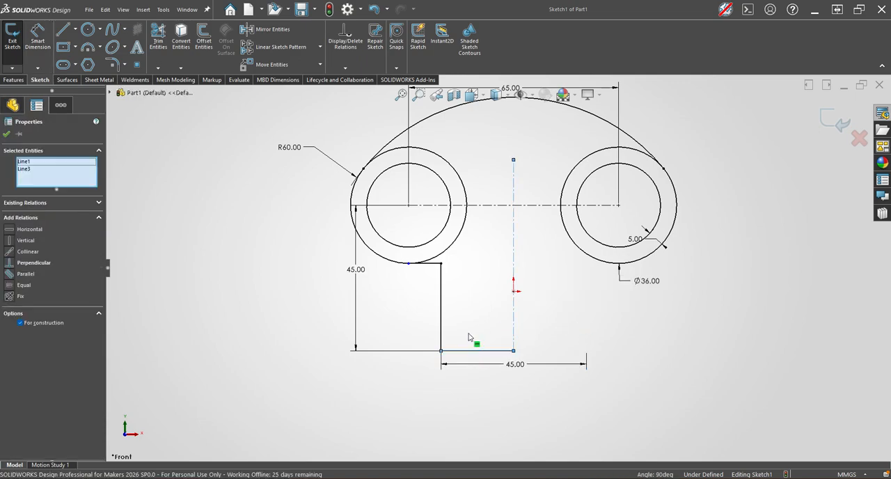
{"action": "left_click", "coordinate": [441, 310], "text": "ctrl"}
{"action": "left_click", "coordinate": [427, 265], "text": "ctrl"}
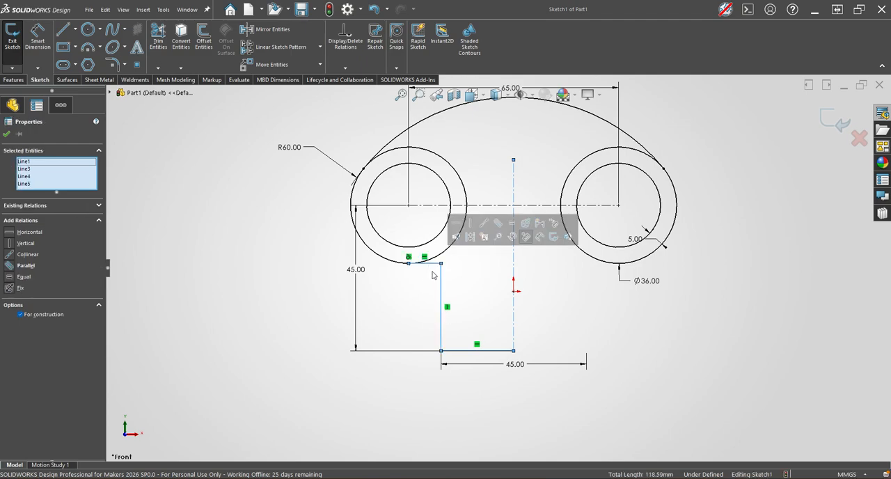
{"action": "left_click", "coordinate": [268, 29]}
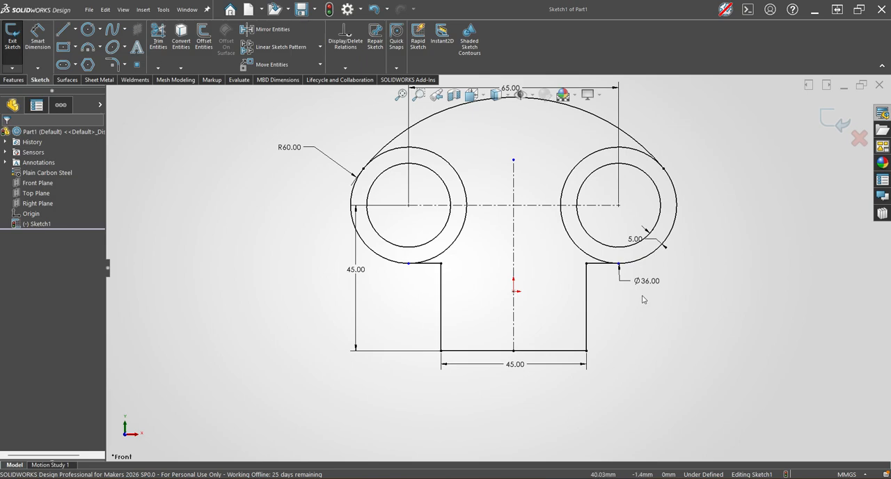
Make the mirrored short horizontal line beneath the right circle tangent to the outer circle.
{"action": "left_click", "coordinate": [596, 265]}
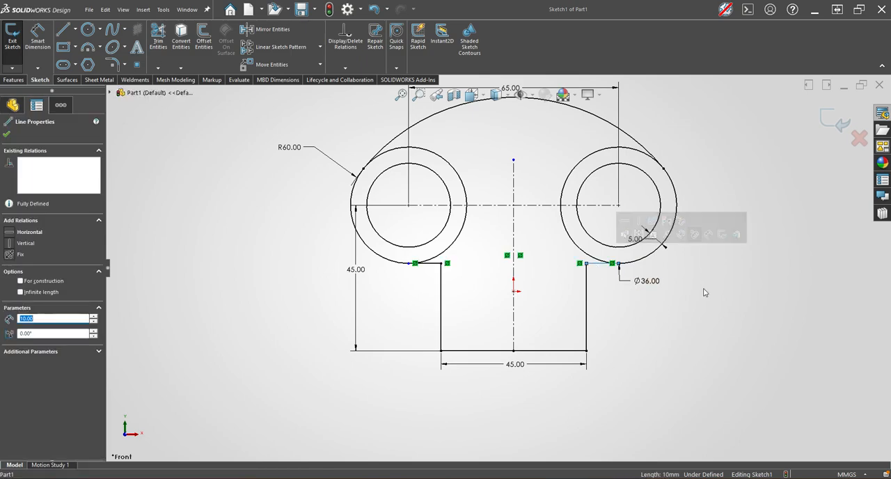
{"action": "left_click", "coordinate": [679, 282]}
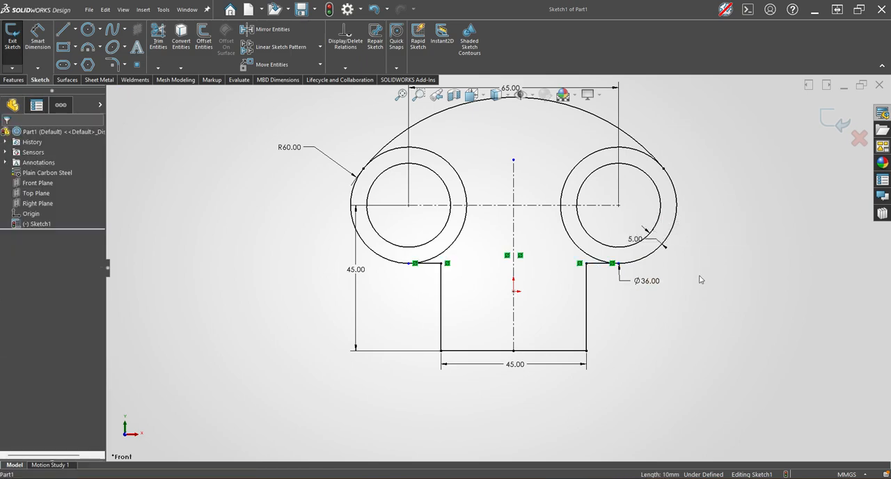
{"action": "left_click", "coordinate": [600, 264]}
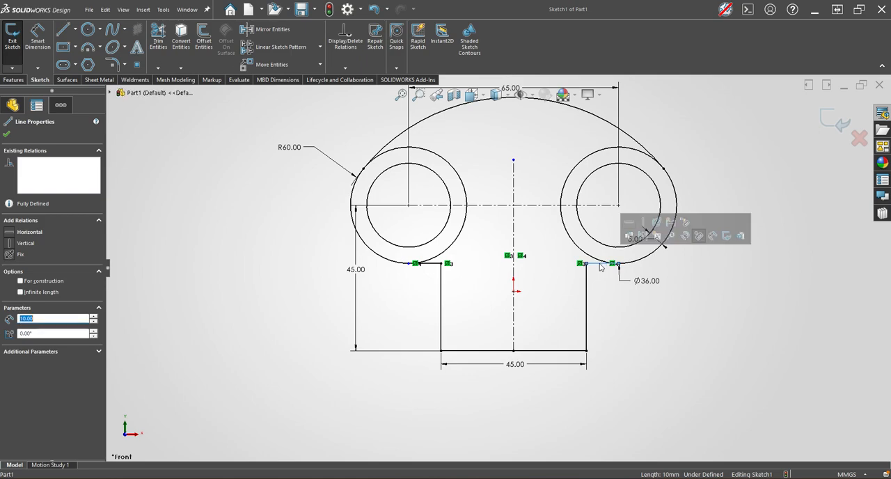
{"action": "left_click", "coordinate": [635, 261], "text": "ctrl"}
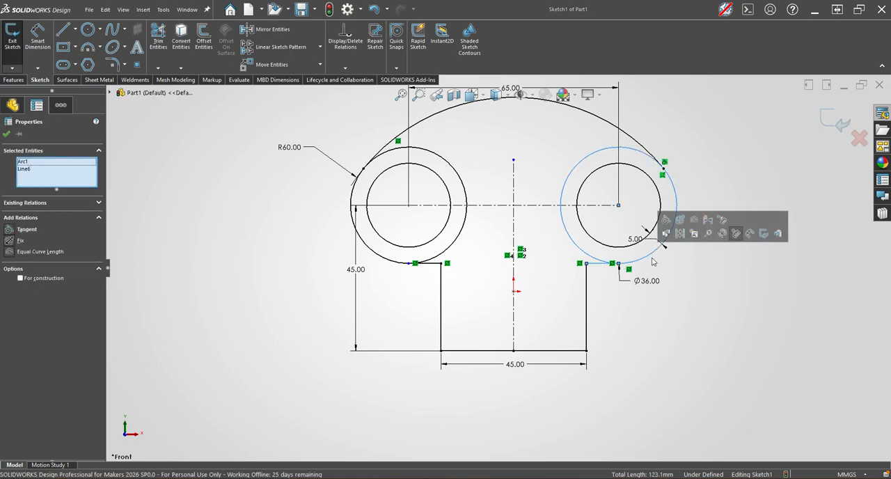
{"action": "left_click", "coordinate": [666, 220]}
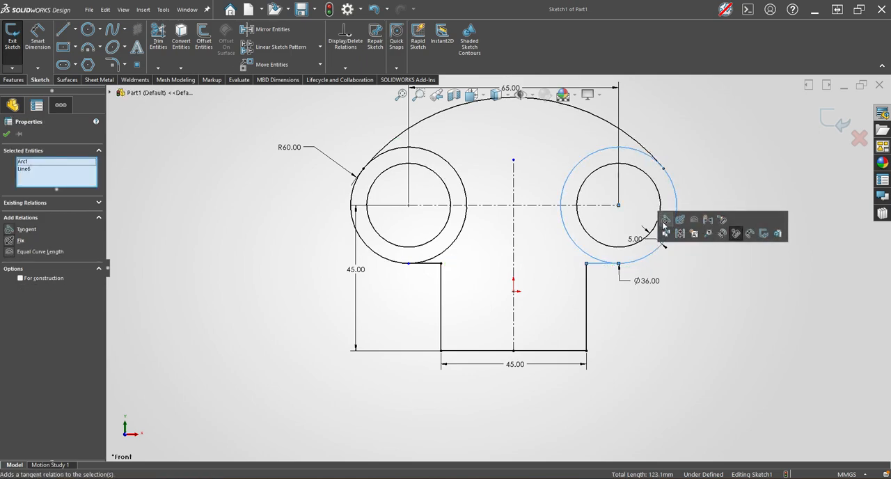
{"action": "left_click", "coordinate": [420, 263]}
{"action": "left_click", "coordinate": [737, 356]}
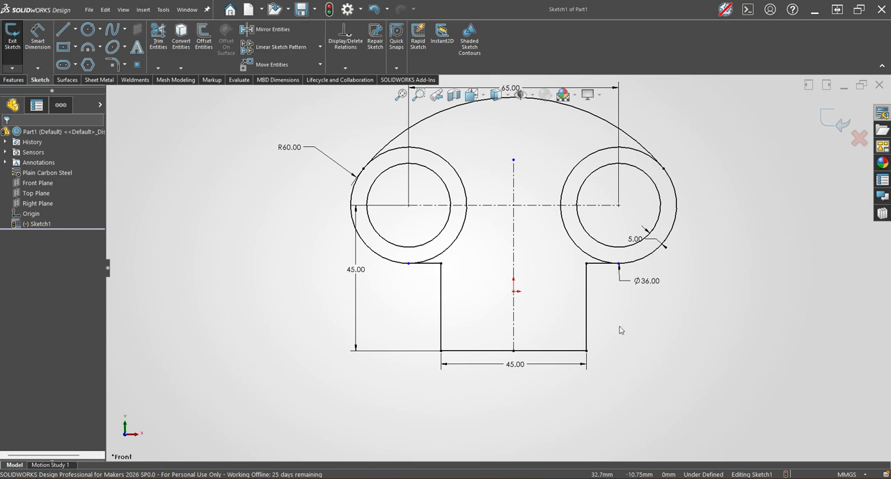
Align the outer endpoint of the mirrored short line vertically with the right circle's centre.
{"action": "left_click", "coordinate": [618, 263]}
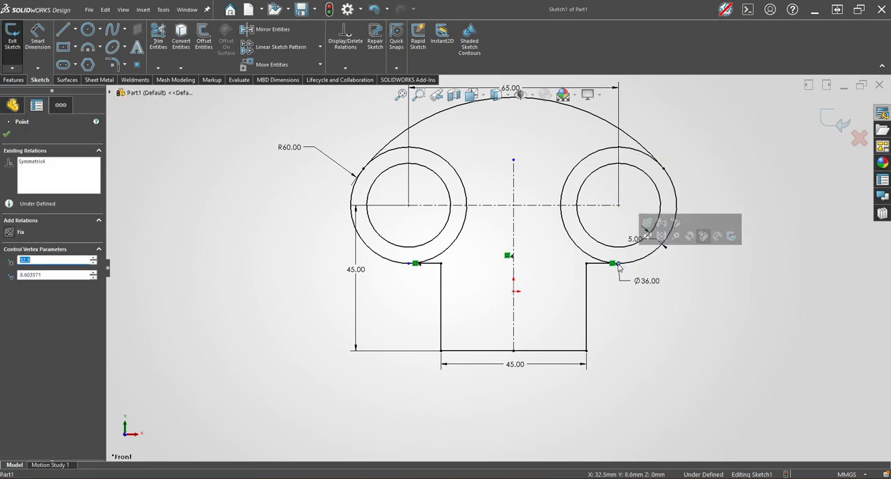
{"action": "left_click", "coordinate": [618, 205], "text": "ctrl"}
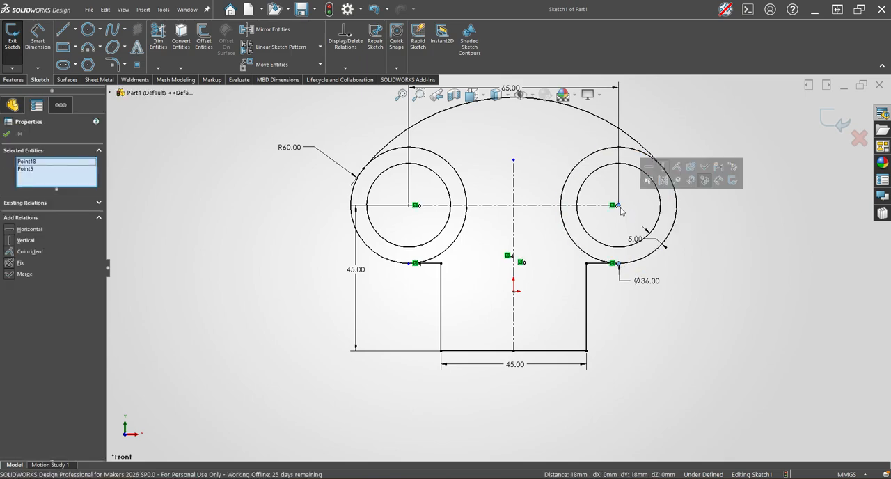
{"action": "left_click", "coordinate": [663, 171]}
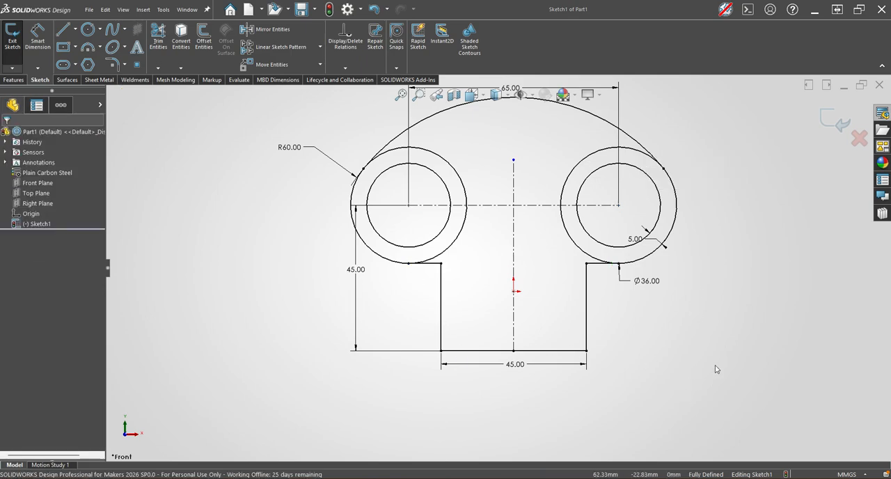
Draw a vertical straight slot 12 mm wide from the origin up to the horizontal centreline.
{"action": "key", "text": "s"}
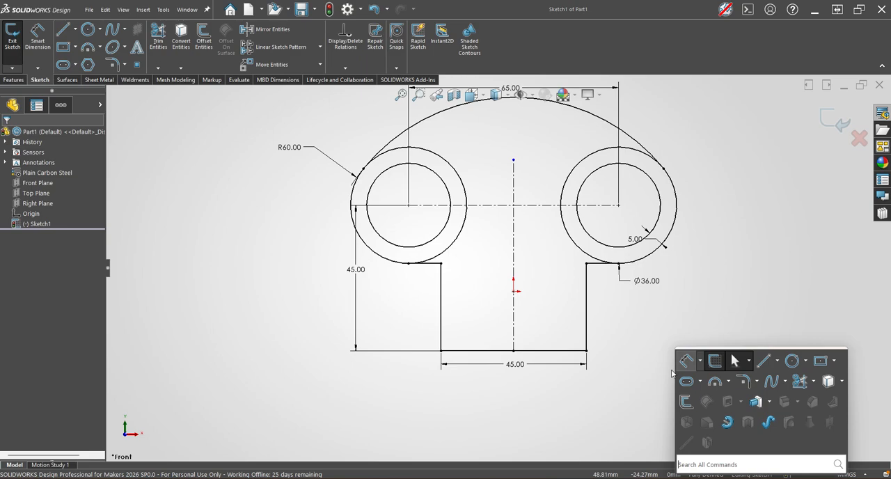
{"action": "left_click", "coordinate": [687, 381]}
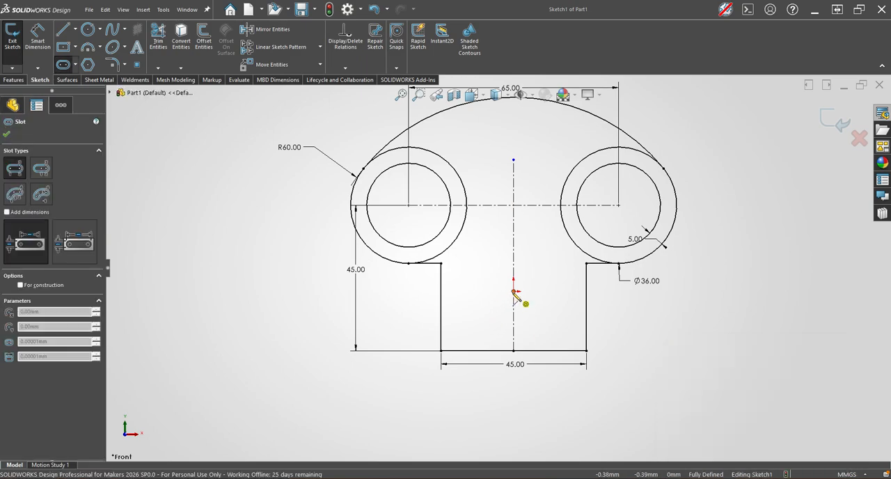
{"action": "left_click", "coordinate": [513, 291]}
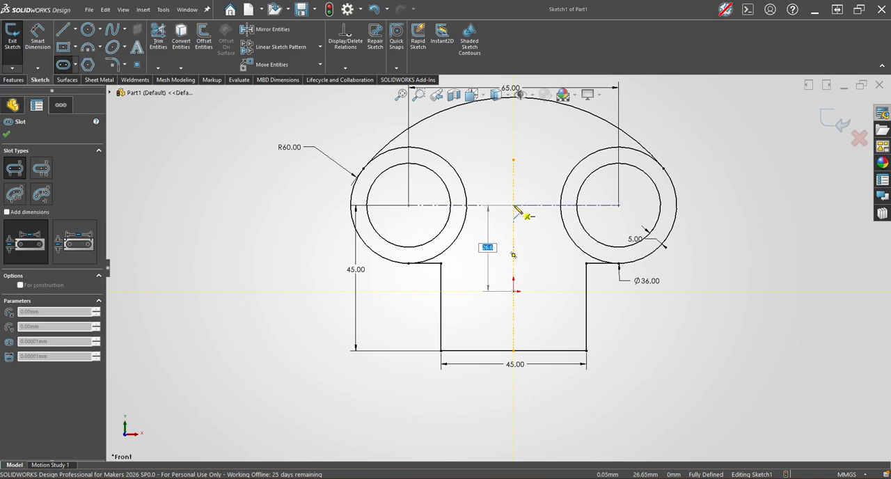
{"action": "left_click", "coordinate": [514, 205]}
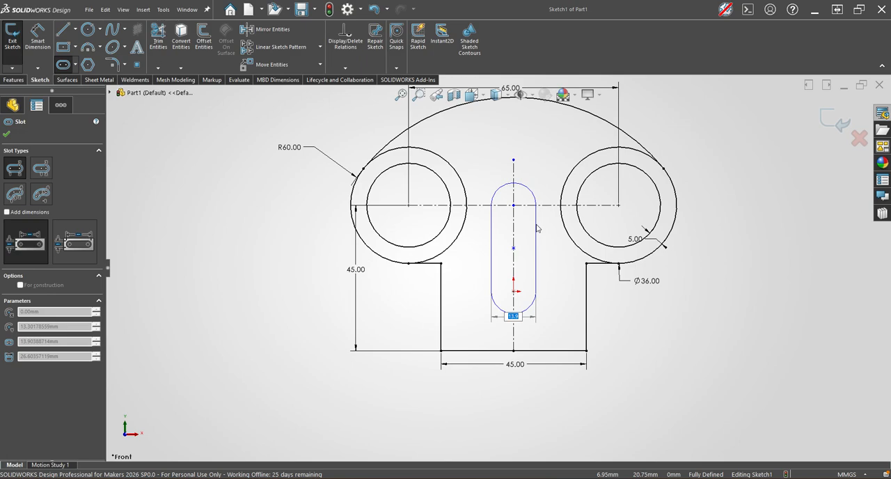
{"action": "left_click", "coordinate": [537, 228]}
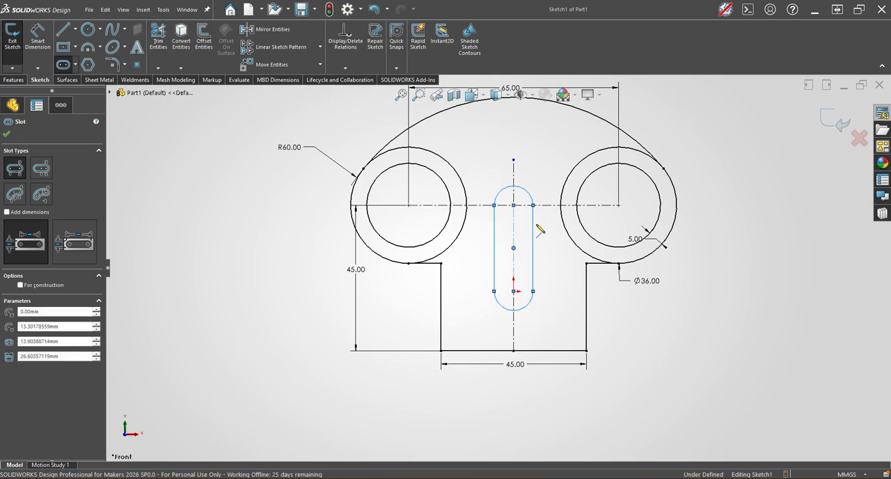
{"action": "key", "text": "Escape"}
Make the slot's upper arc centre coincident with the horizontal centreline between the circles.
{"action": "scroll", "coordinate": [529, 209], "scroll_direction": "down", "scroll_amount": 2}
{"action": "scroll", "coordinate": [497, 235], "scroll_direction": "down", "scroll_amount": 2}
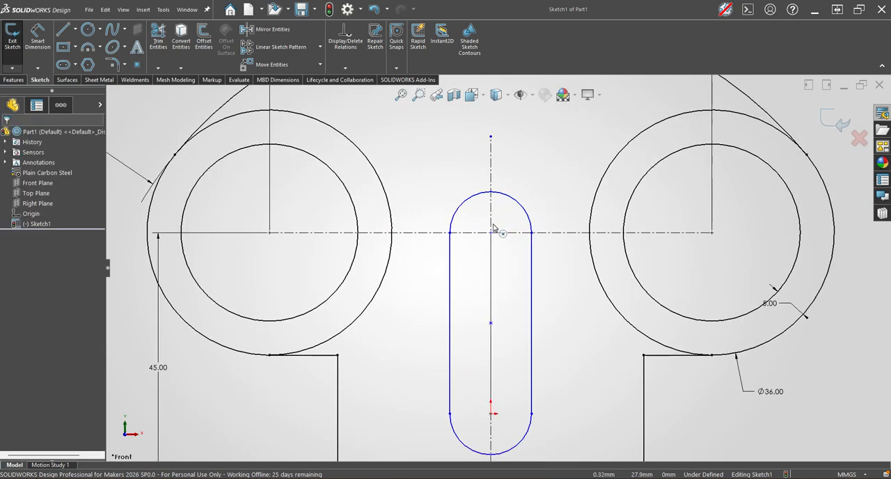
{"action": "left_click", "coordinate": [491, 234]}
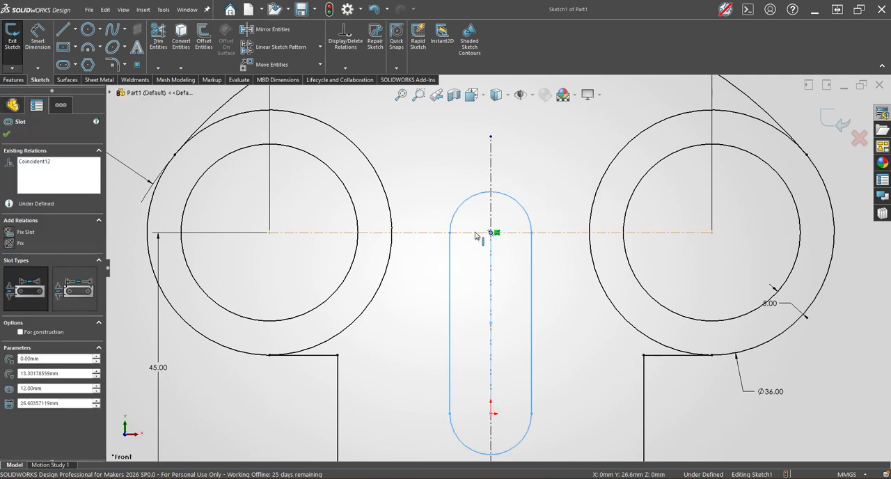
{"action": "left_click", "coordinate": [495, 234]}
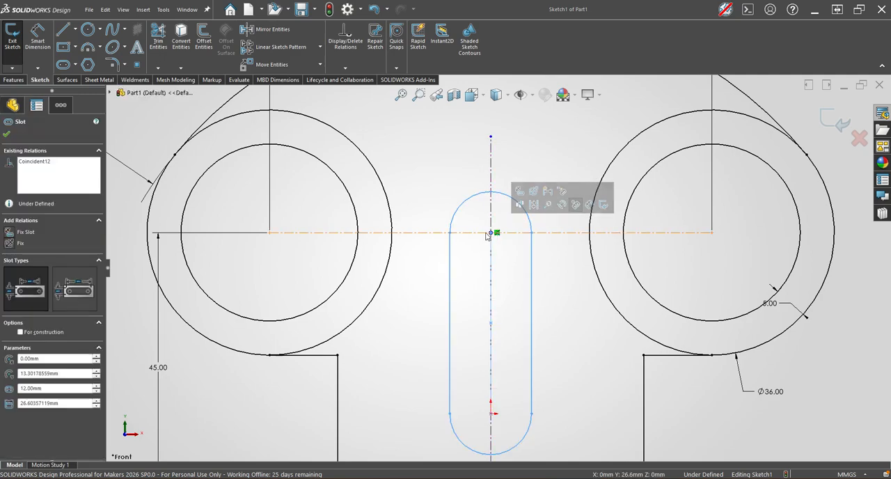
{"action": "left_click", "coordinate": [478, 234], "text": "ctrl"}
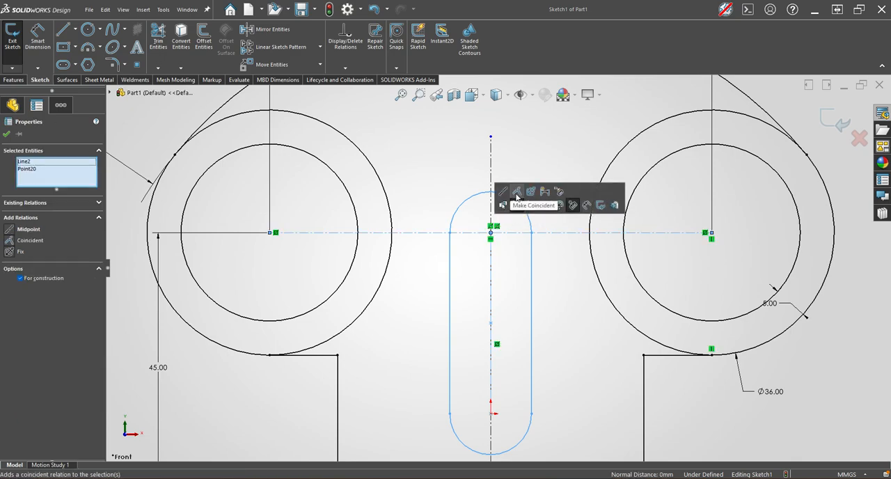
{"action": "left_click", "coordinate": [517, 193]}
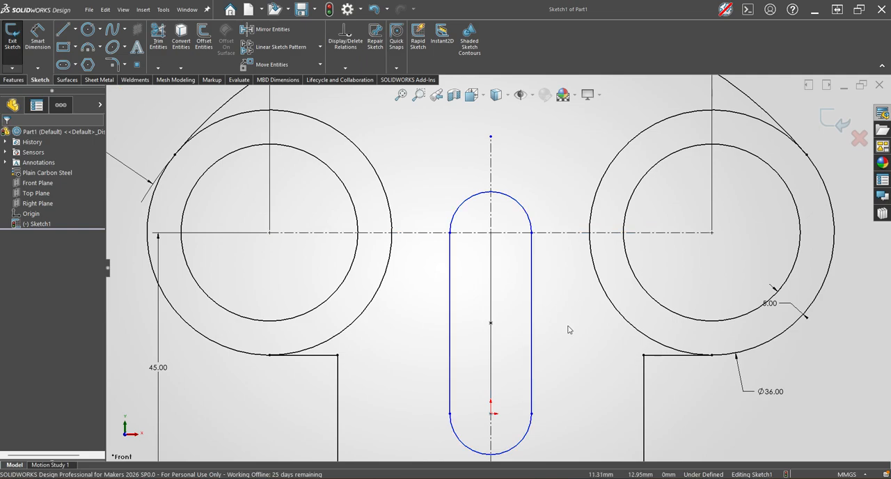
Check the existing relations on the slot's two arc centres and its midpoint.
{"action": "left_click", "coordinate": [491, 416]}
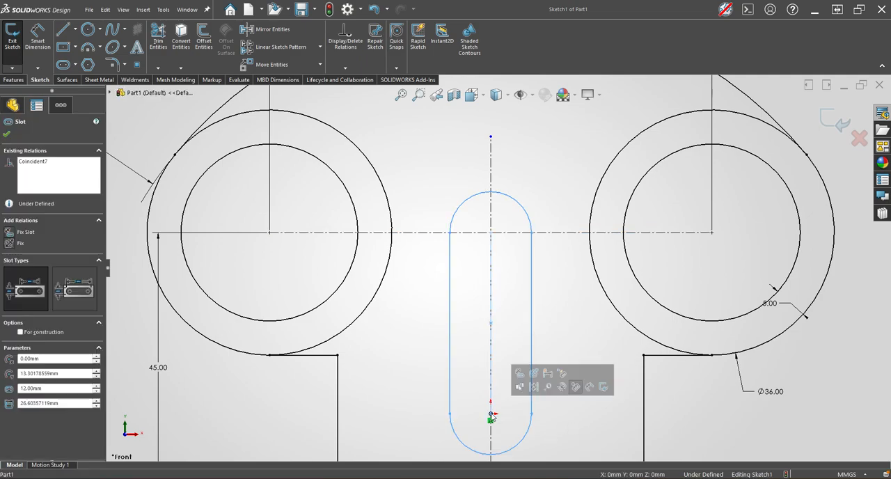
{"action": "left_click", "coordinate": [491, 233]}
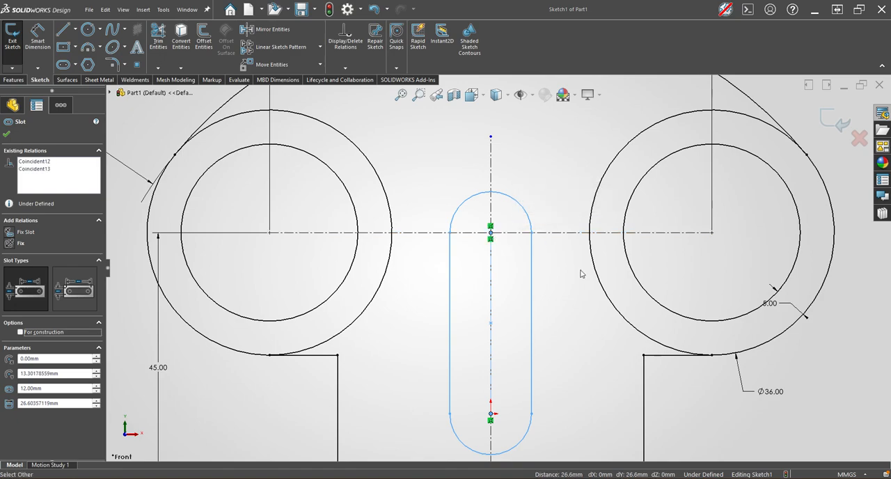
{"action": "left_click", "coordinate": [506, 398]}
{"action": "left_click", "coordinate": [491, 416]}
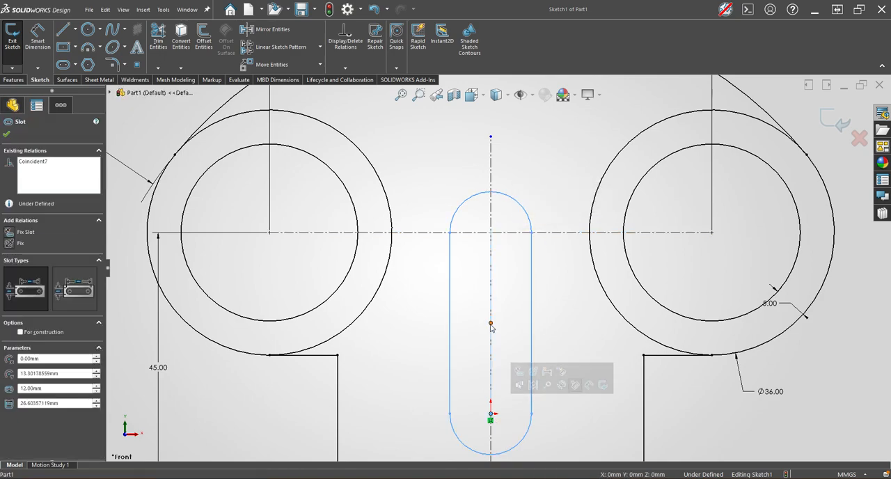
{"action": "left_click", "coordinate": [491, 323]}
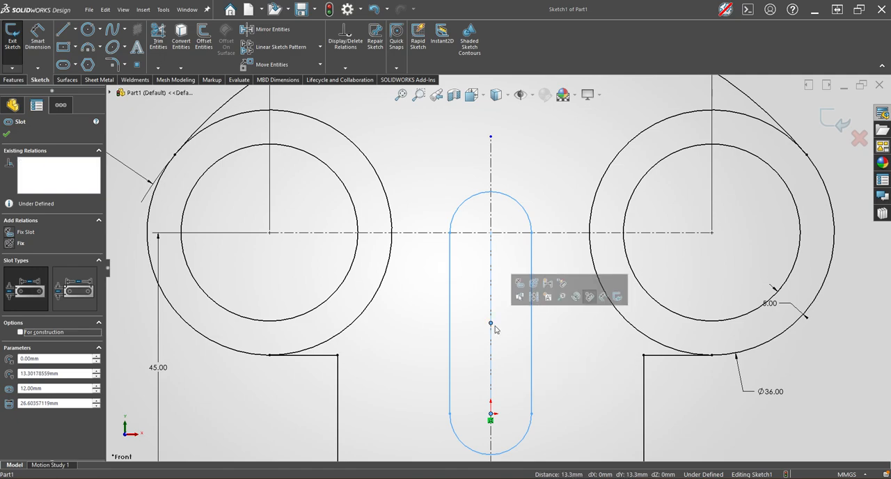
{"action": "left_click", "coordinate": [571, 410]}
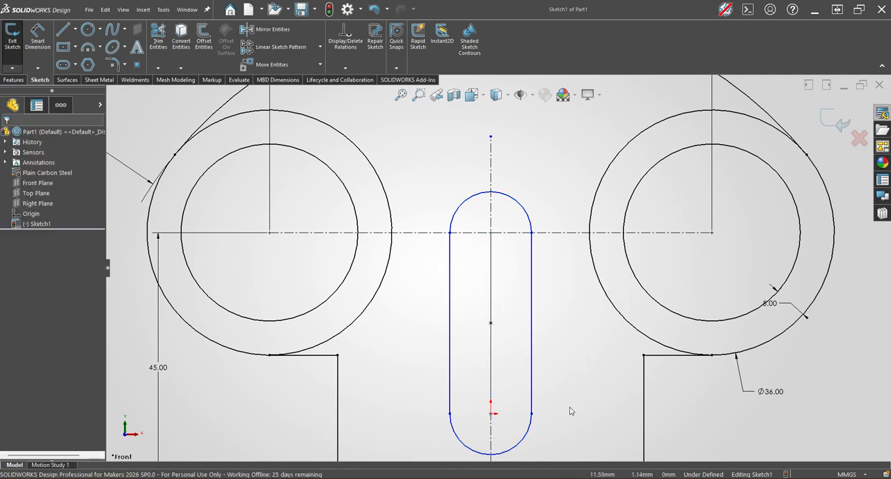
Dimension the slot's width between its two straight vertical sides as 12 mm.
{"action": "scroll", "coordinate": [573, 410], "scroll_direction": "up", "scroll_amount": 1}
{"action": "key", "text": "f"}
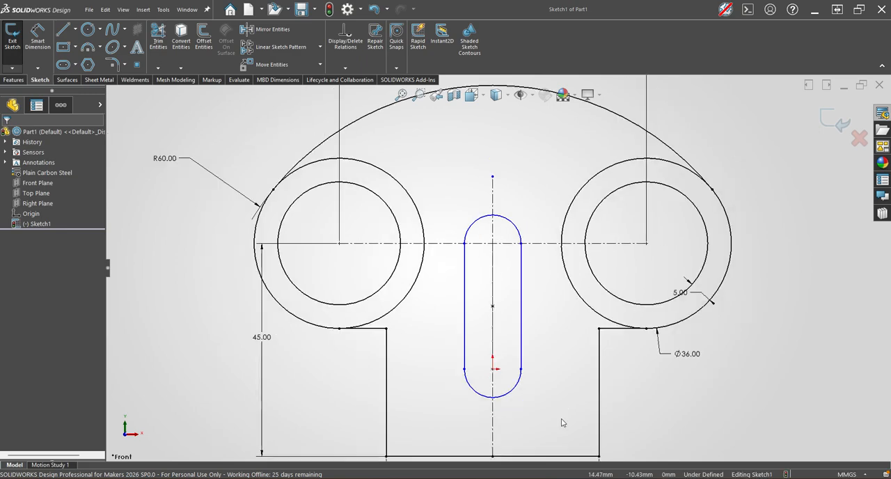
{"action": "key", "text": "s"}
{"action": "left_click", "coordinate": [570, 362]}
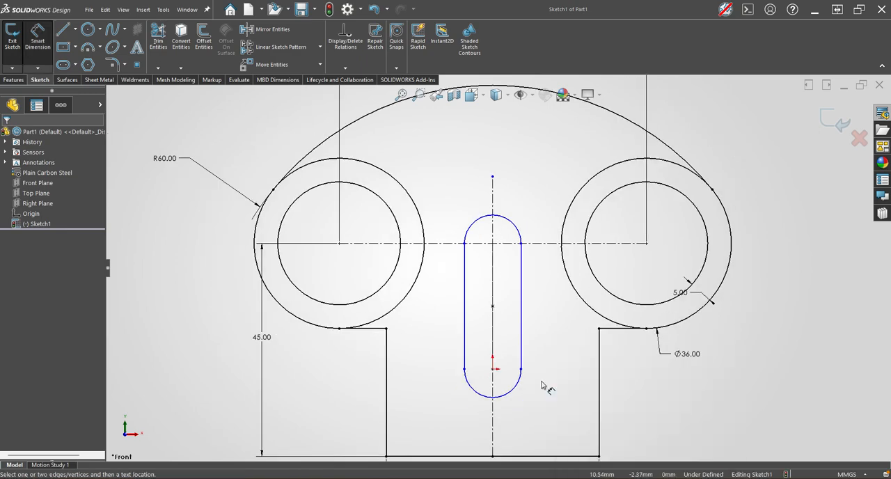
{"action": "left_click", "coordinate": [468, 364]}
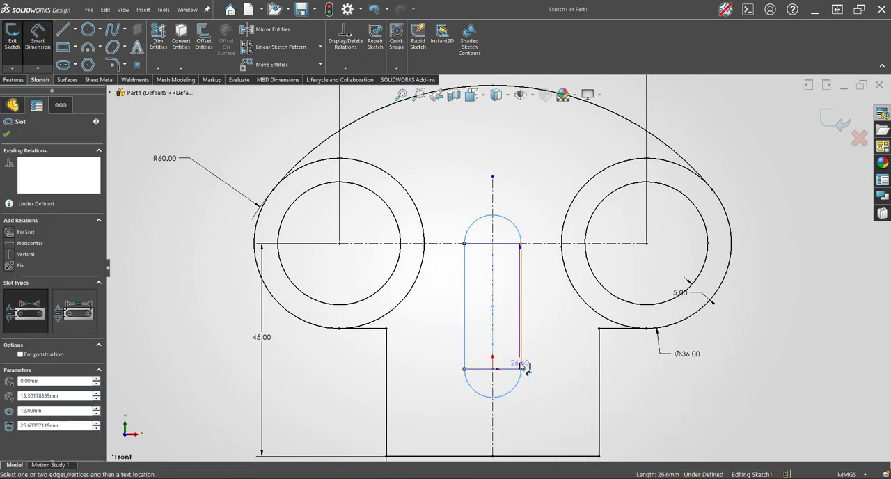
{"action": "left_click", "coordinate": [520, 366]}
{"action": "left_click", "coordinate": [493, 421]}
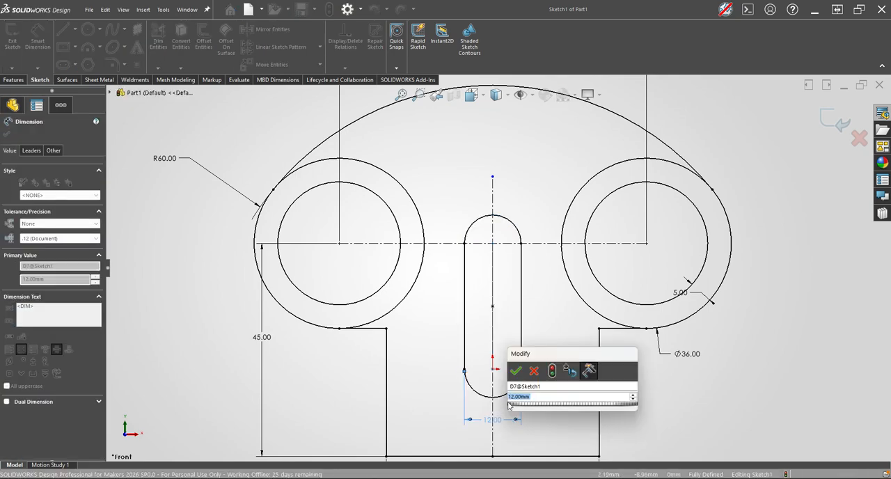
{"action": "left_click", "coordinate": [522, 370]}
{"action": "key", "text": "Escape"}
Extrude the plate region around the slot and both inner circle regions 10 mm blind from the sketch plane.
{"action": "key", "text": "f"}
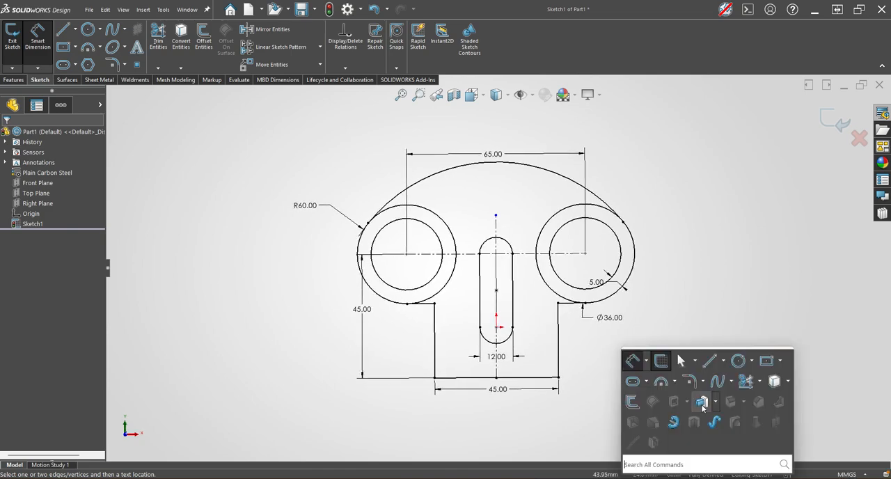
{"action": "left_click", "coordinate": [702, 402]}
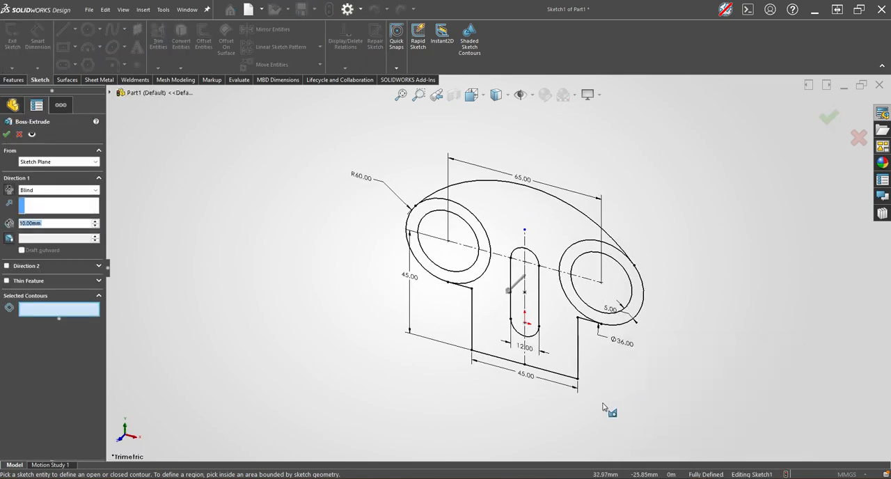
{"action": "left_click", "coordinate": [550, 335]}
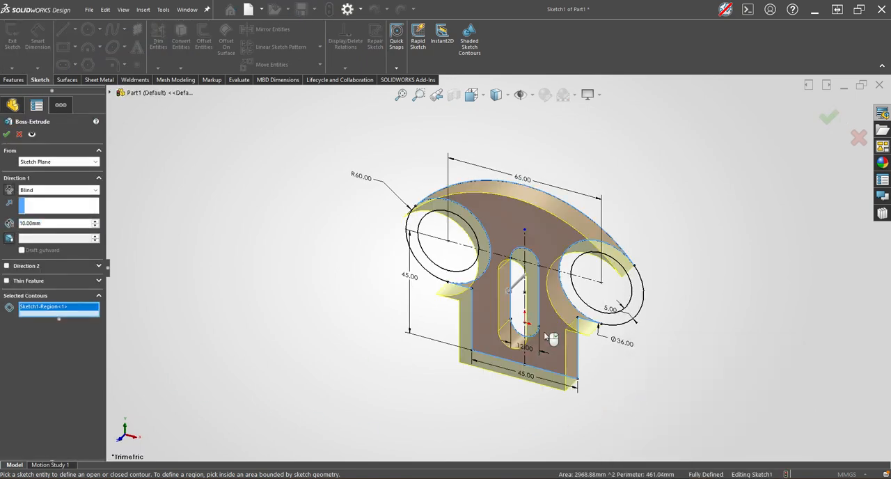
{"action": "left_click", "coordinate": [599, 293]}
{"action": "left_click", "coordinate": [460, 266]}
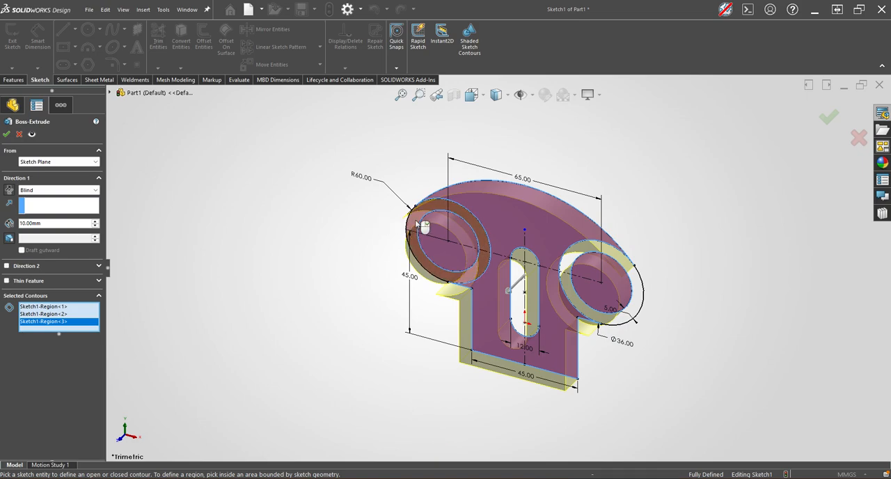
{"action": "left_click", "coordinate": [7, 135]}
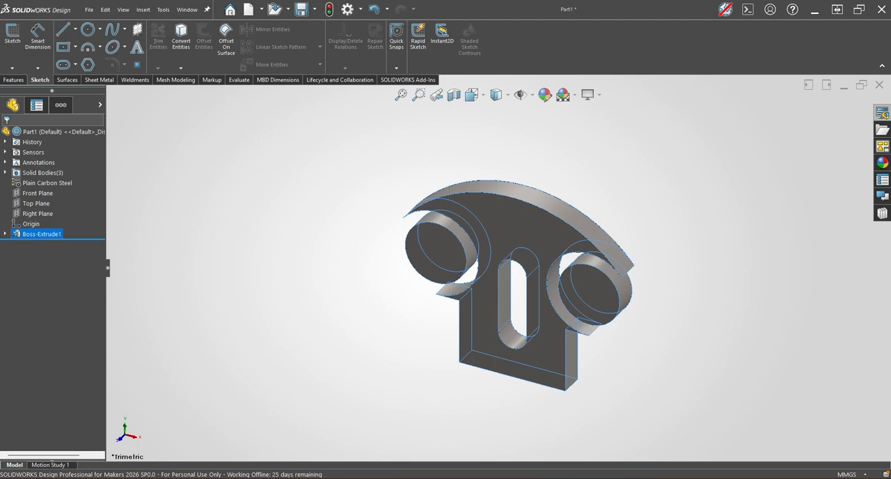
Reuse Sketch1 to extrude both ring regions between the concentric circles 20 mm, merged with the existing bodies.
{"action": "left_click", "coordinate": [6, 235]}
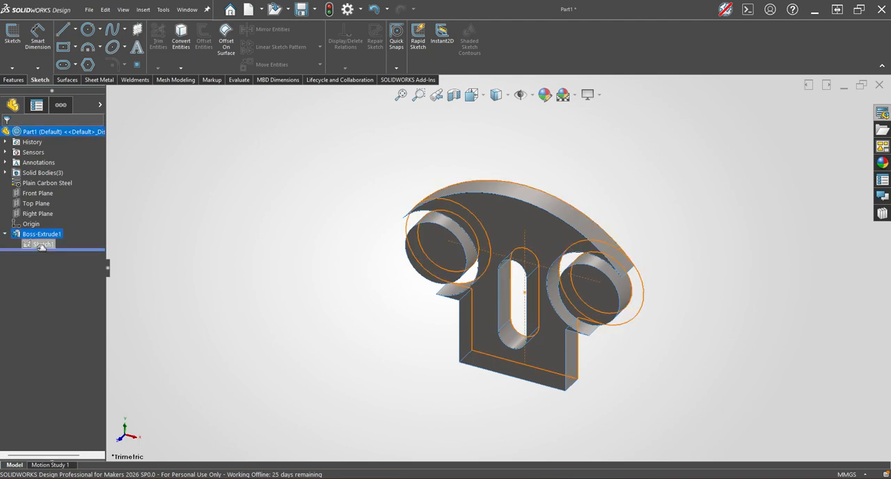
{"action": "left_click", "coordinate": [41, 245]}
{"action": "key", "text": "s"}
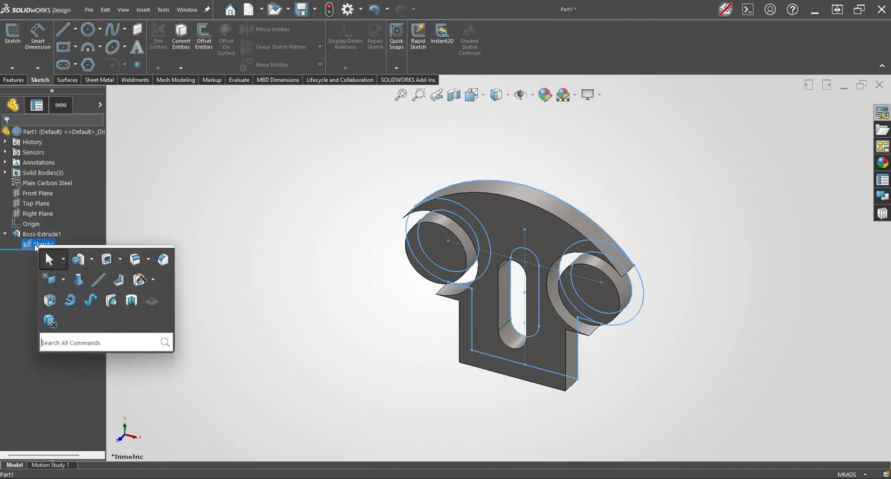
{"action": "left_click", "coordinate": [78, 259]}
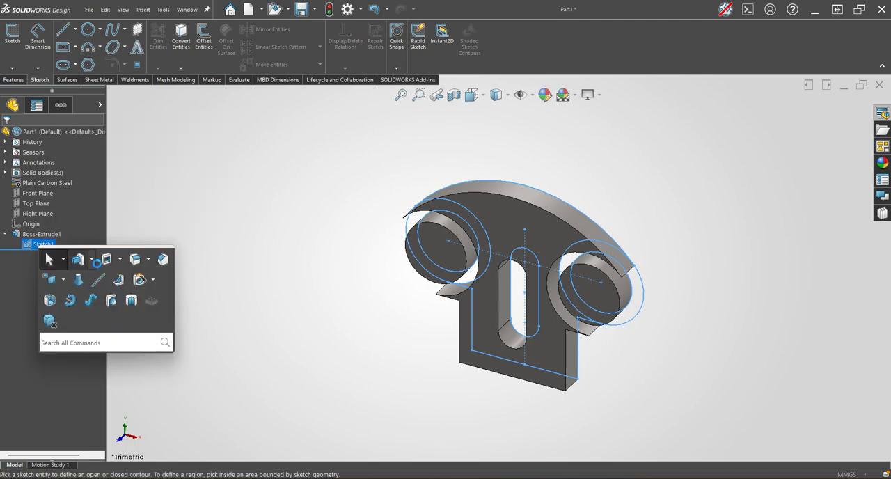
{"action": "left_click", "coordinate": [414, 227]}
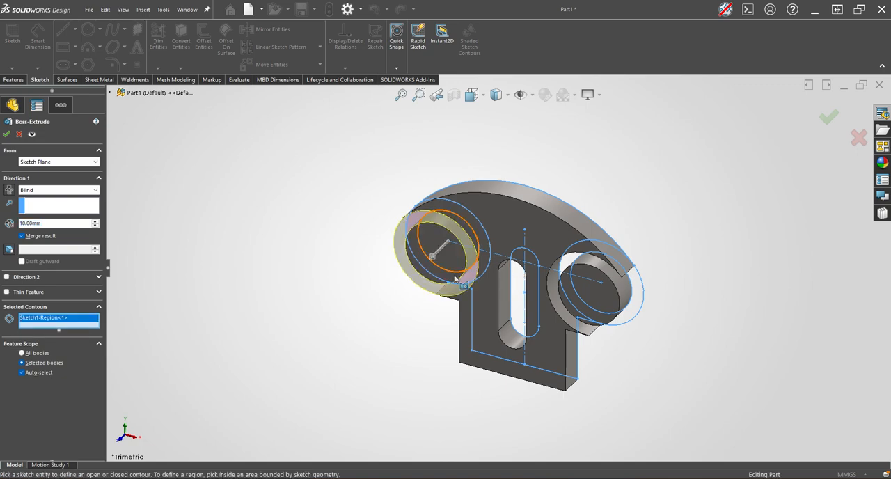
{"action": "left_click", "coordinate": [635, 319]}
{"action": "double_click", "coordinate": [42, 223]}
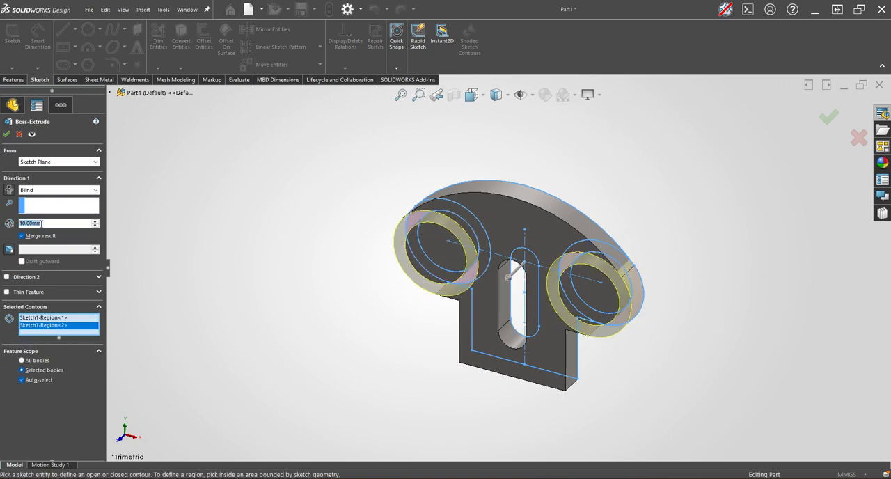
{"action": "scroll", "coordinate": [36, 223], "scroll_direction": "up", "scroll_amount": 1}
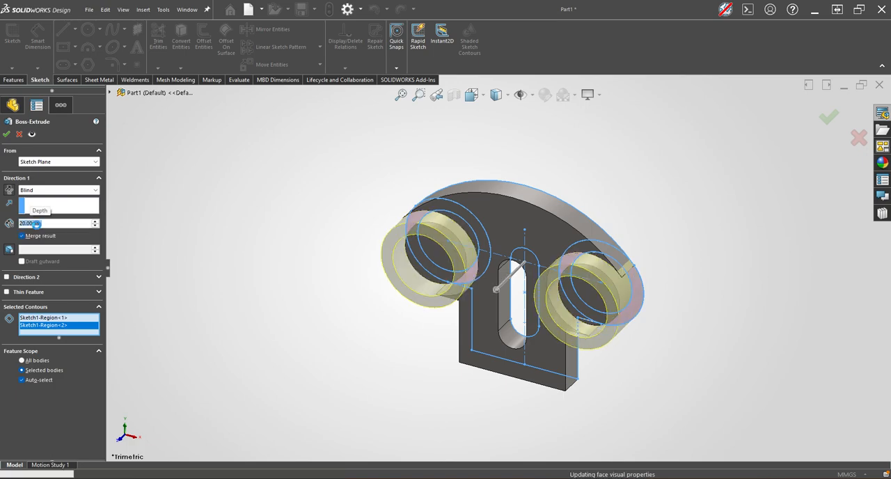
{"action": "key", "text": "Return"}
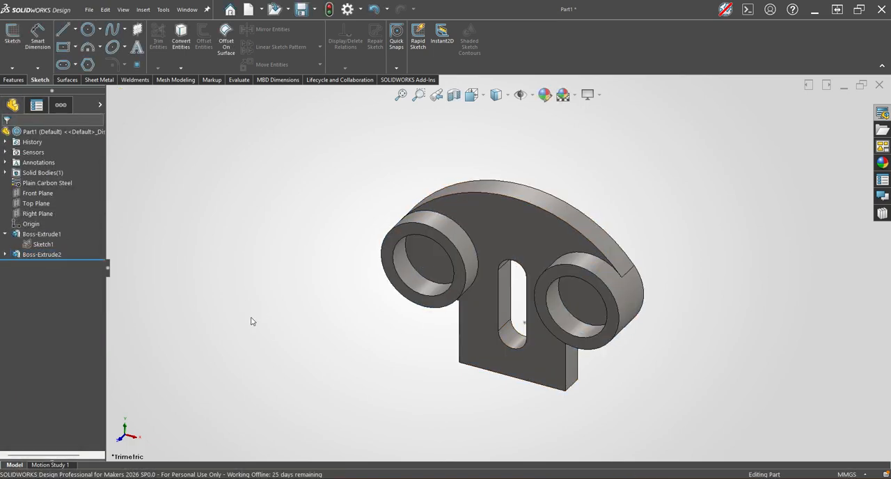
Fillet the lower tab's two bottom corner edges and two inner step edges with a 5 mm radius and circular profile.
{"action": "key", "text": "s"}
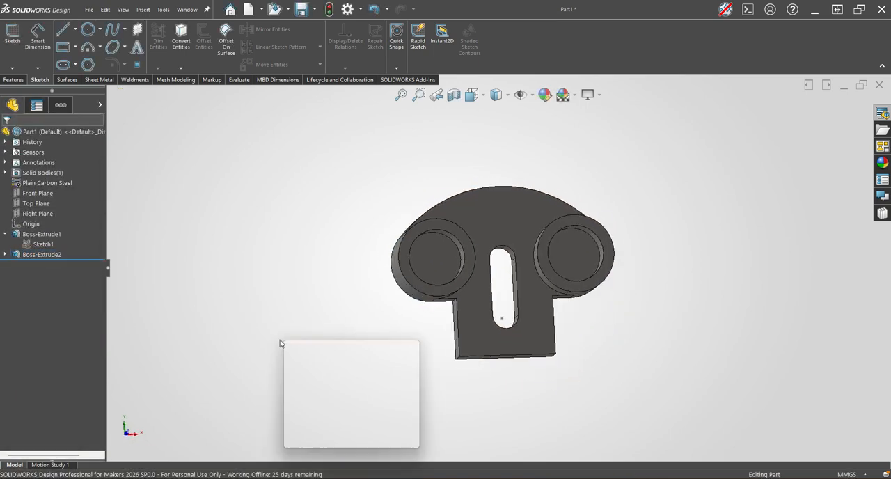
{"action": "left_click", "coordinate": [380, 354]}
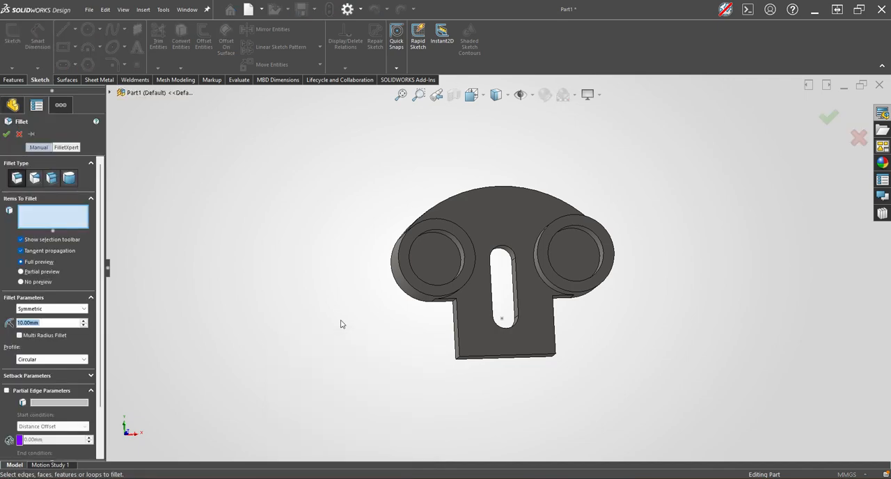
{"action": "type", "text": "5"}
{"action": "key", "text": "Return"}
{"action": "left_click", "coordinate": [49, 359]}
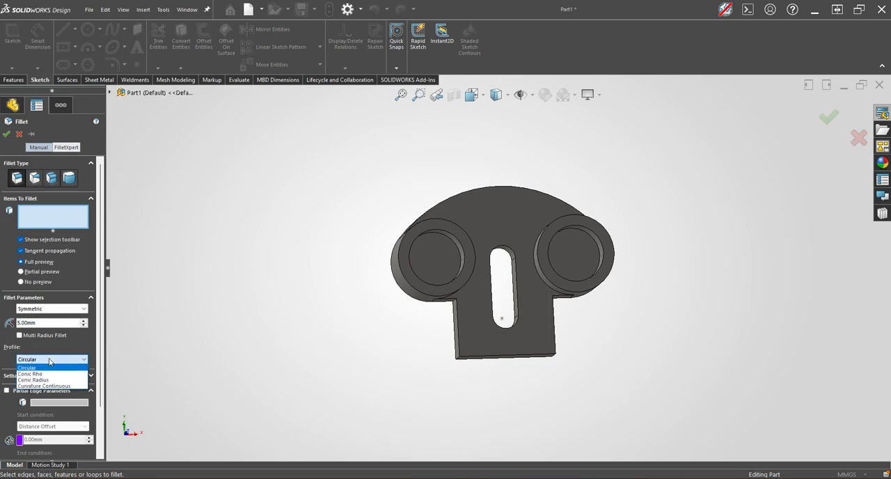
{"action": "left_click", "coordinate": [50, 359]}
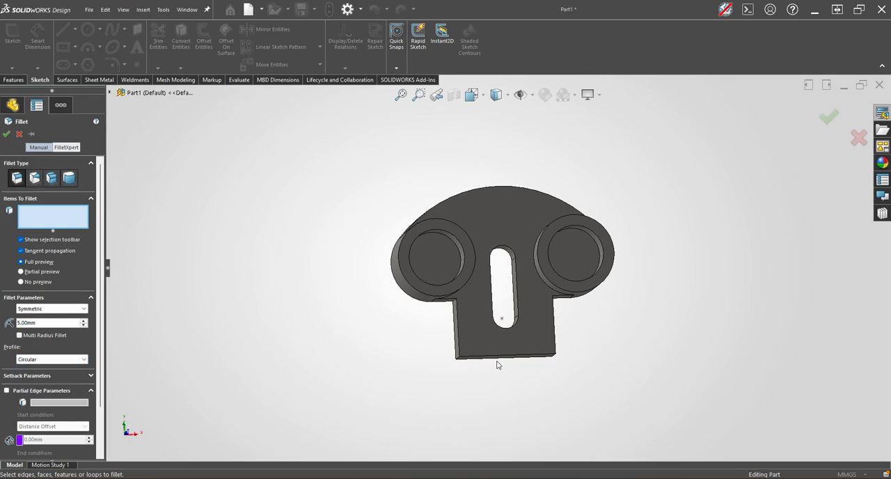
{"action": "left_click", "coordinate": [459, 359]}
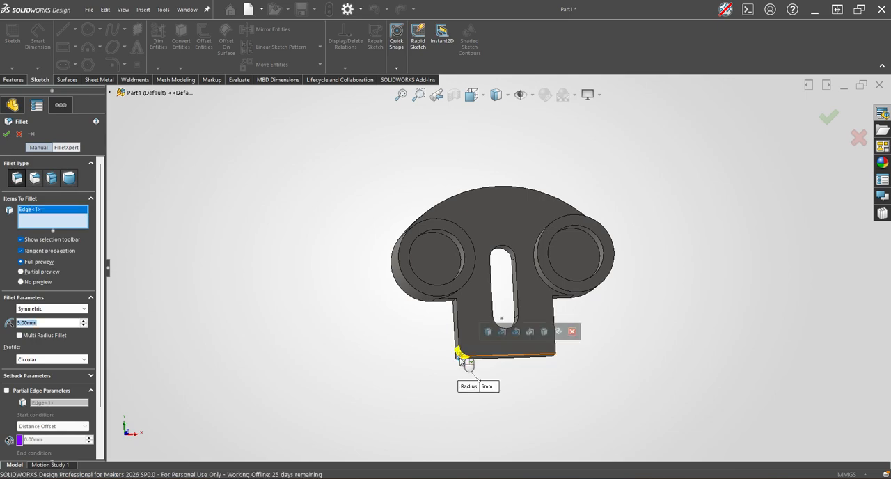
{"action": "left_click", "coordinate": [489, 332]}
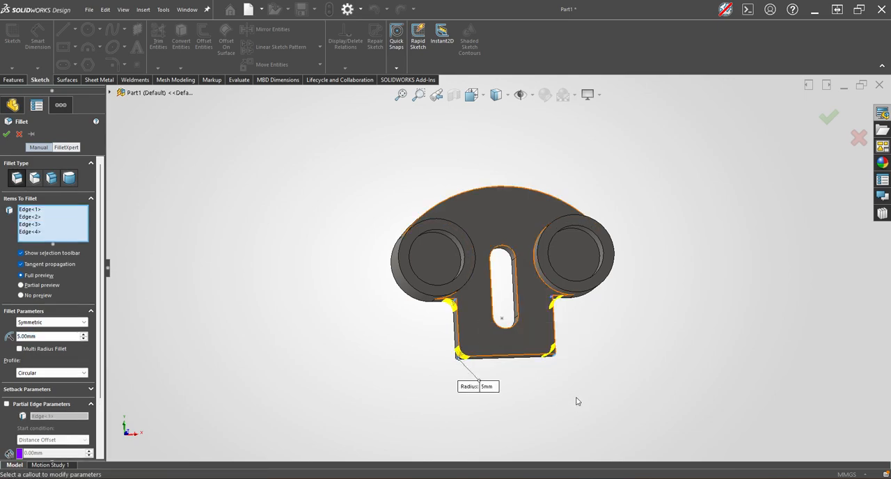
{"action": "key", "text": "Return"}
Update the volume sensor to check the finished part's volume, and show the part in isometric view.
{"action": "middle_click_drag", "start_coordinate": [591, 404], "coordinate": [31, 204]}
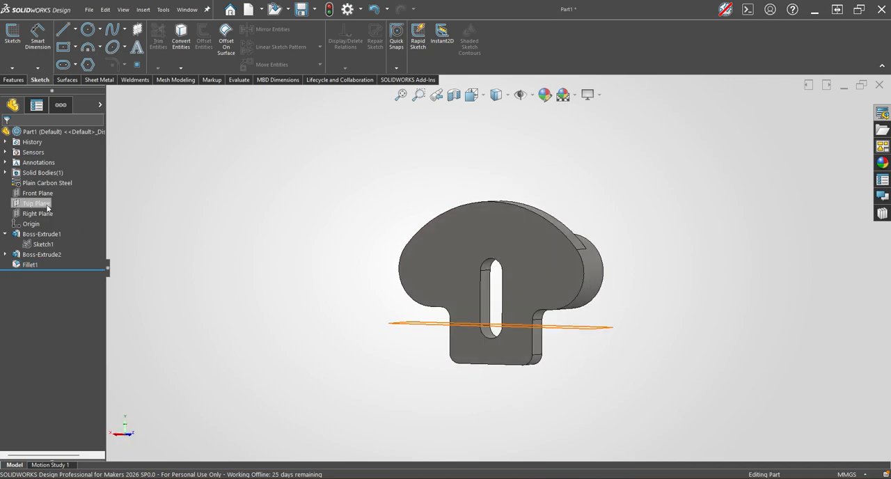
{"action": "middle_click_drag", "start_coordinate": [294, 281], "coordinate": [201, 267]}
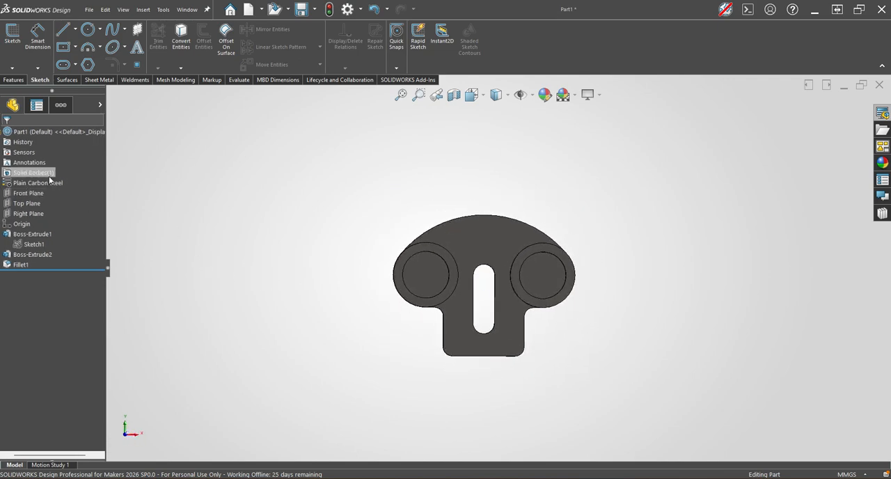
{"action": "left_click", "coordinate": [11, 154]}
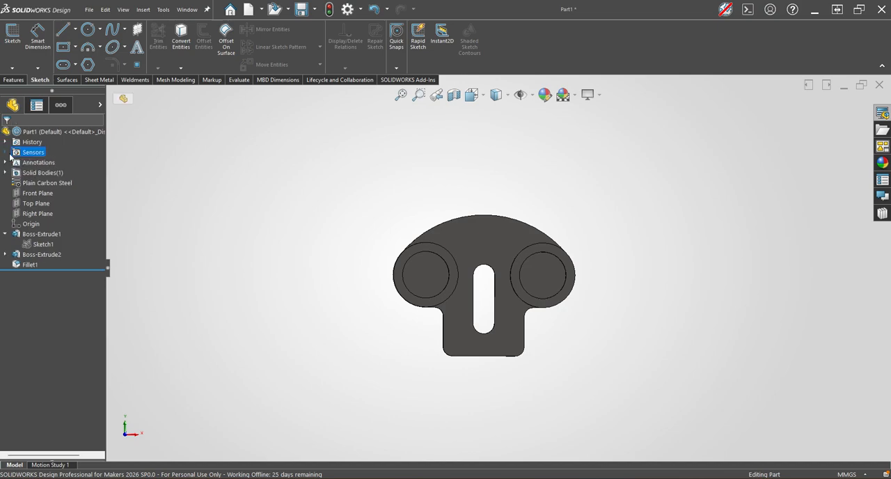
{"action": "left_click", "coordinate": [6, 153]}
{"action": "right_click", "coordinate": [55, 173]}
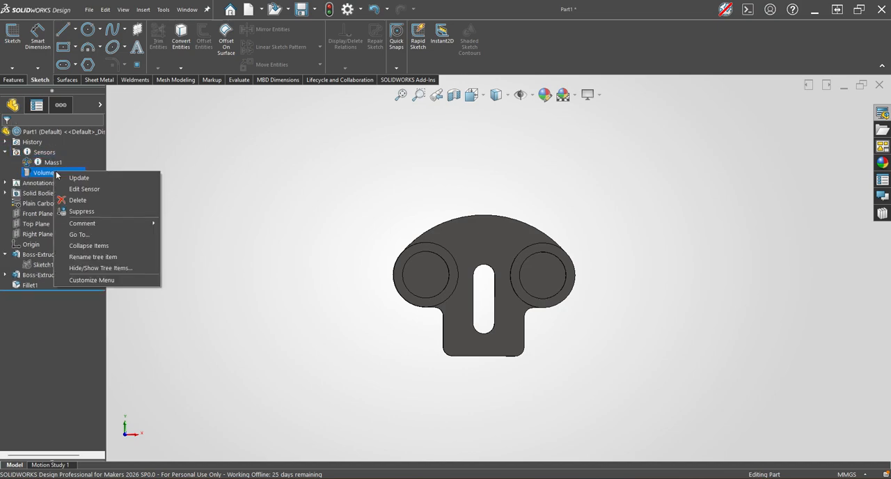
{"action": "left_click", "coordinate": [90, 179]}
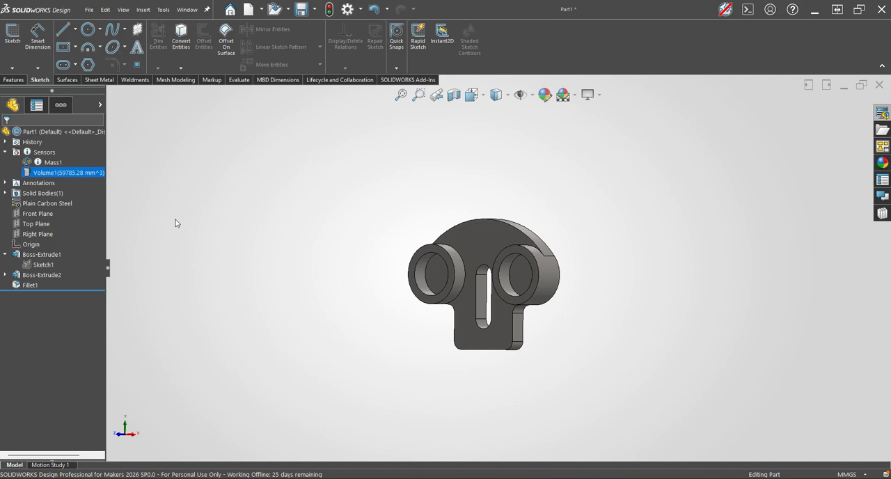
{"action": "key", "text": "ctrl+7"}
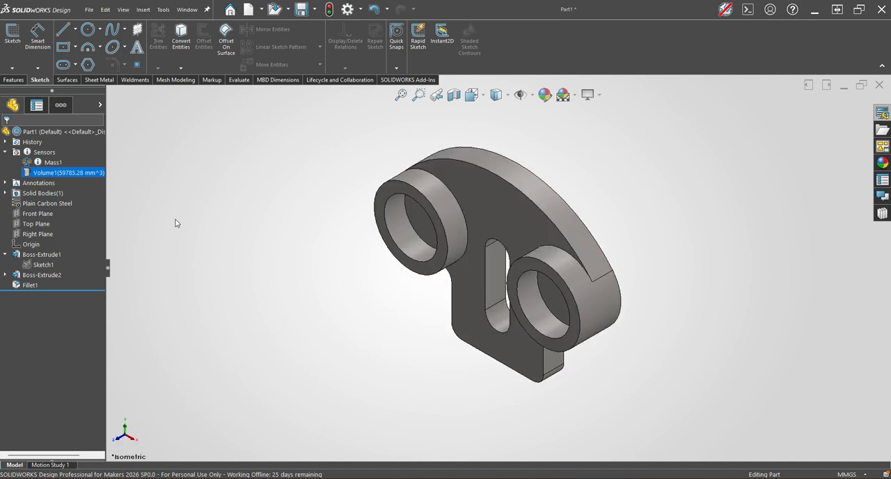